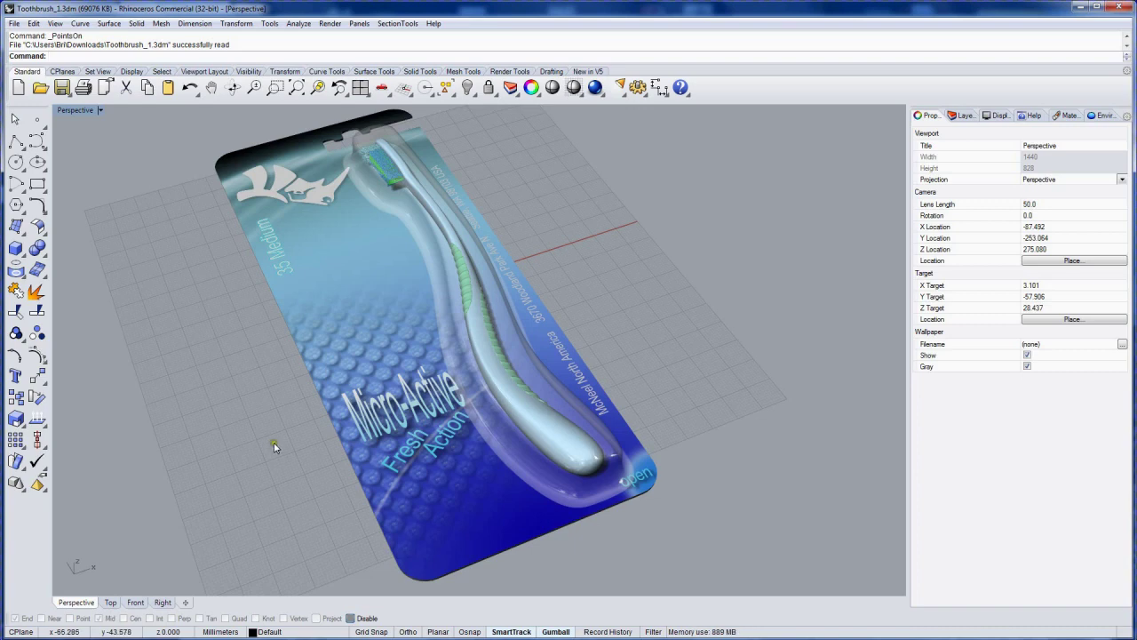
Switch the Perspective view to Wireframe display
mouse_move(274, 443)
right_down()
mouse_move(299, 452)
mouse_move(272, 434)
right_up()
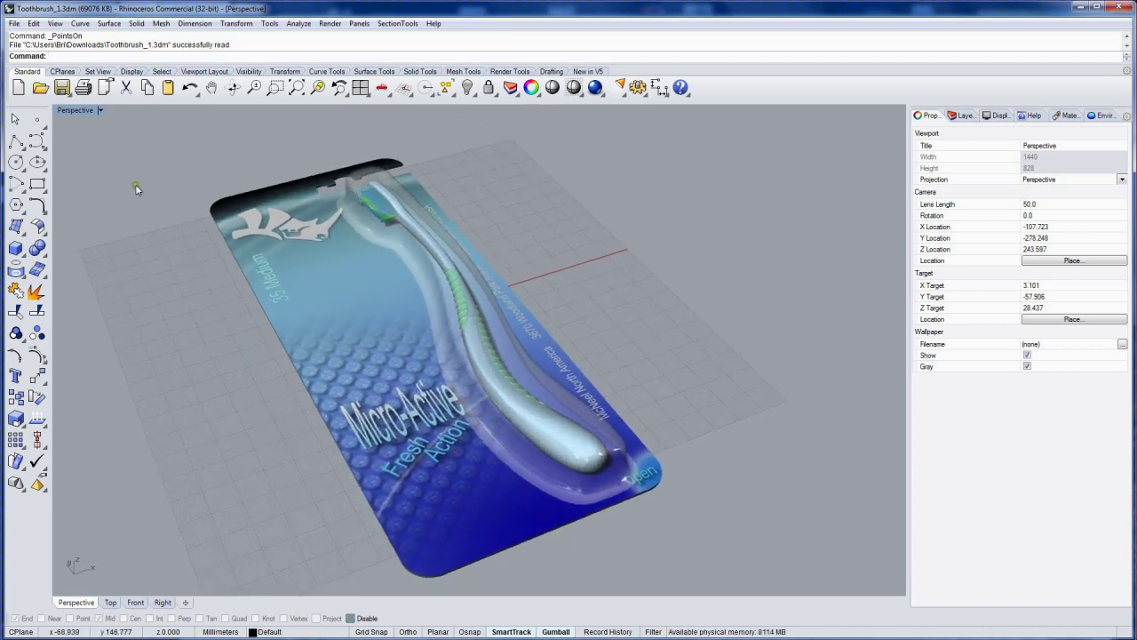
click(100, 111)
click(105, 142)
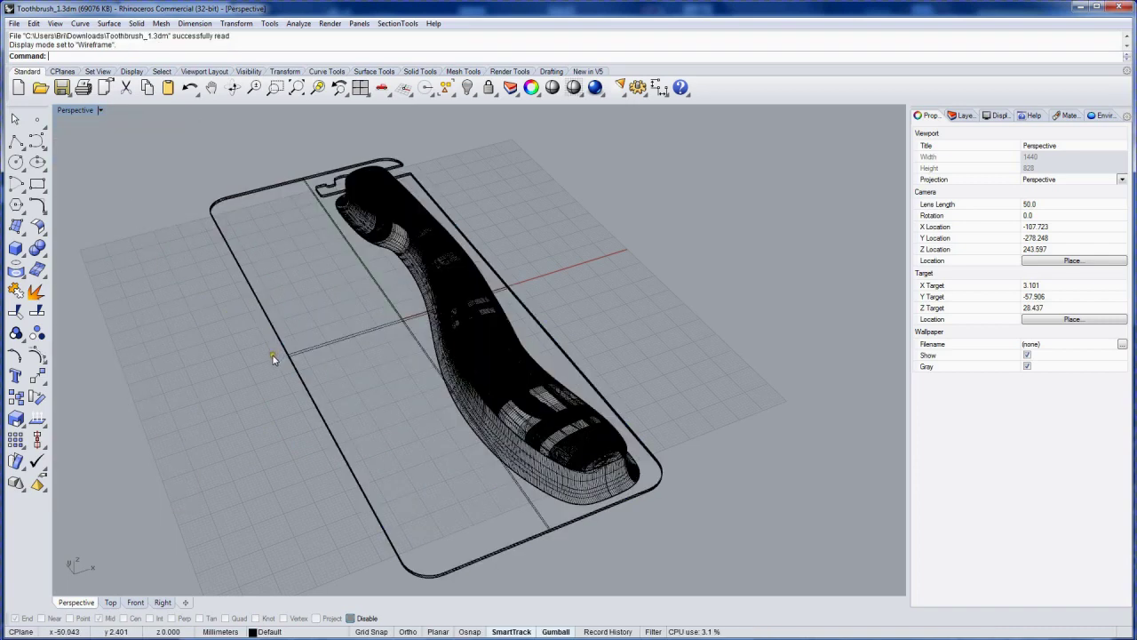
right_drag(273, 355, 266, 347)
scroll(267, 347, down, 5)
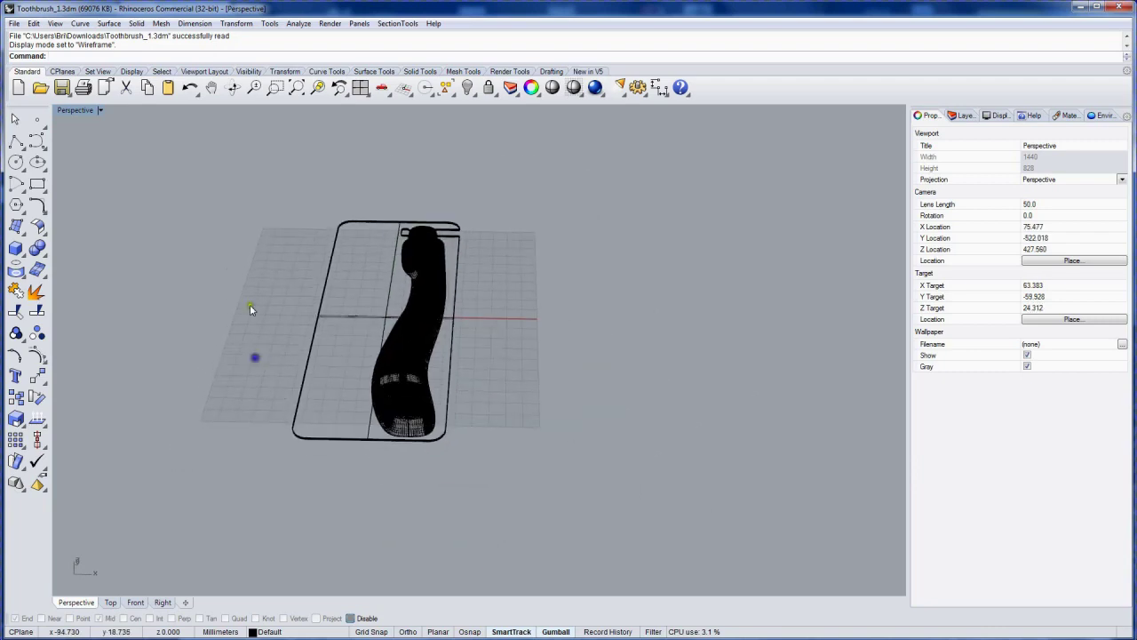
Window-select the whole toothbrush package and rotate it 90° with the gumball
drag(223, 172, 582, 514)
right_drag(525, 409, 498, 413)
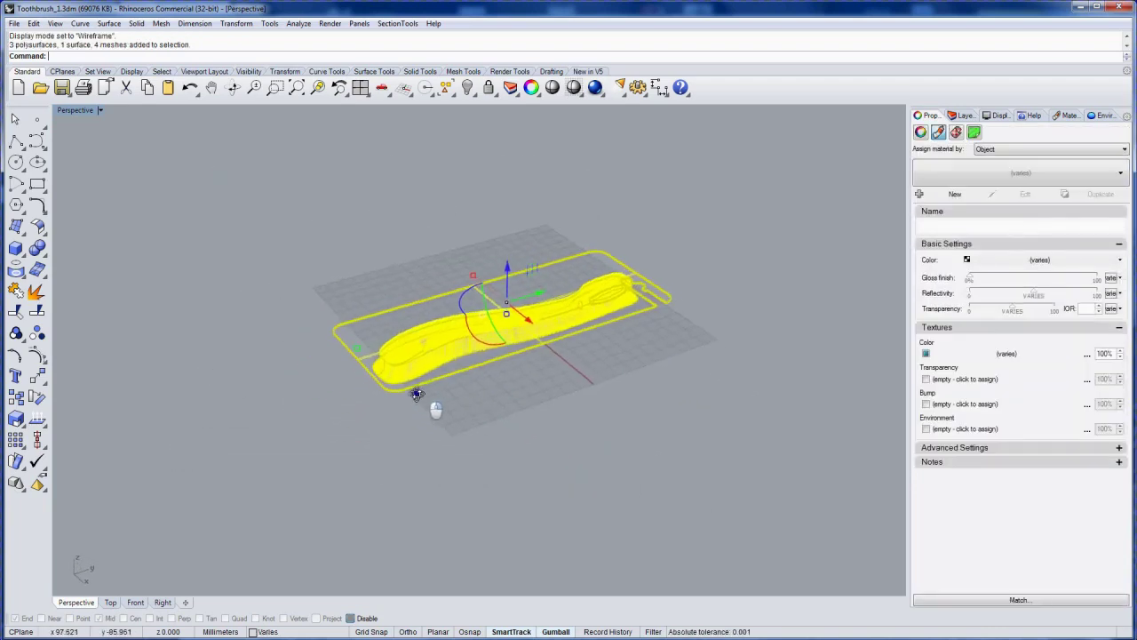
scroll(512, 383, up, 3)
scroll(497, 311, up, 3)
right_drag(511, 294, 441, 381)
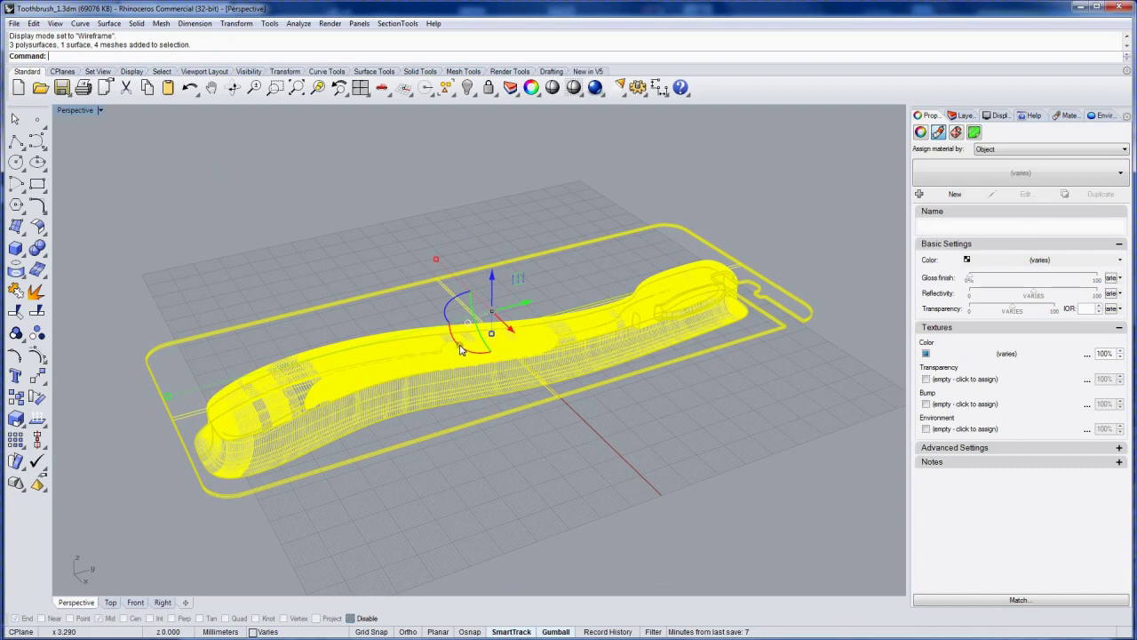
click(461, 349)
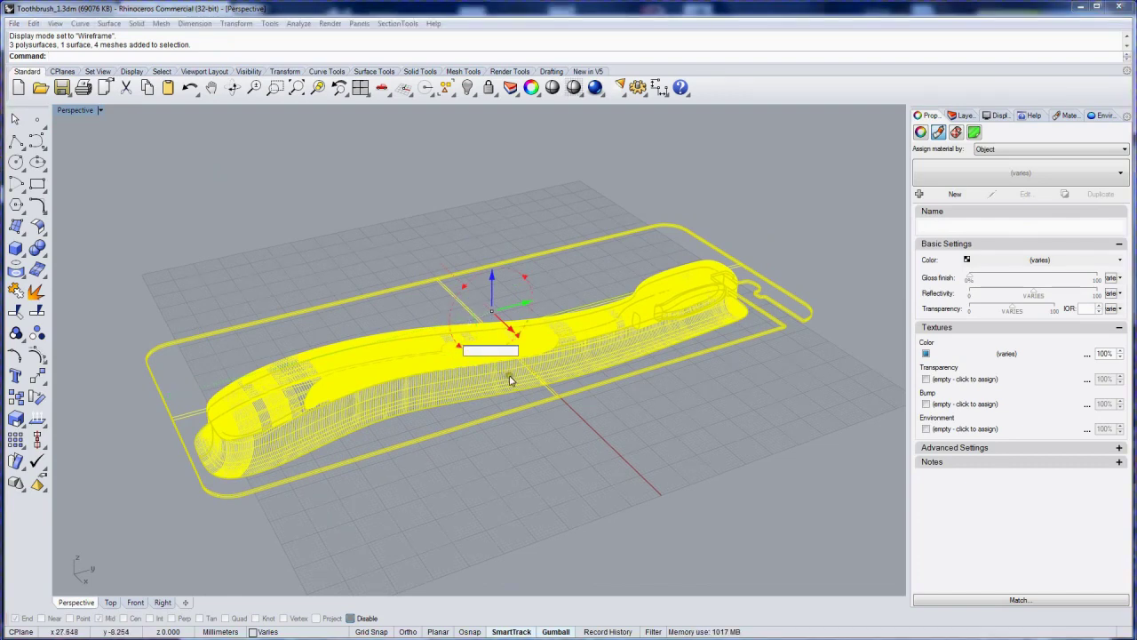
text(9)
key(Return)
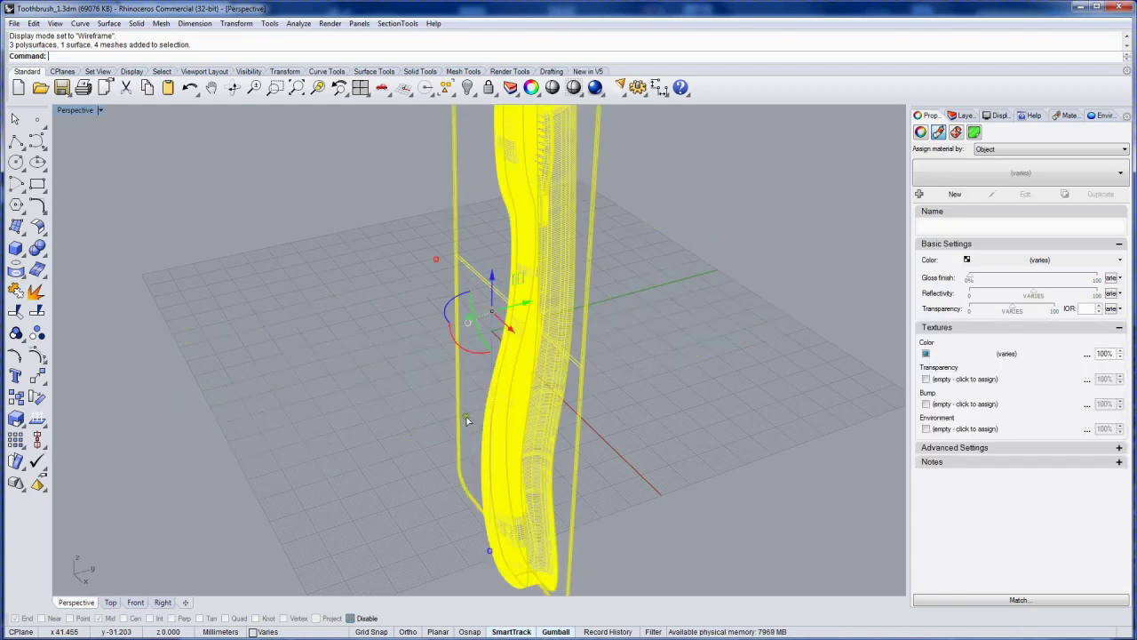
Lift the package upward along the gumball Z axis
scroll(470, 413, down, 3)
scroll(470, 413, down, 2)
scroll(470, 413, down, 2)
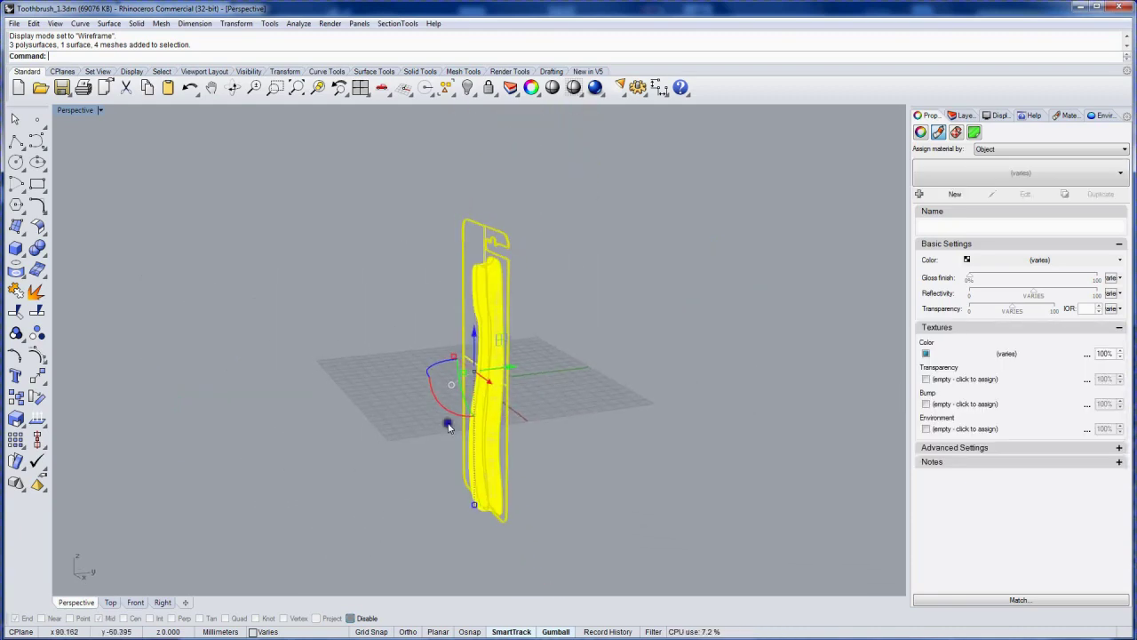
drag(477, 341, 469, 216)
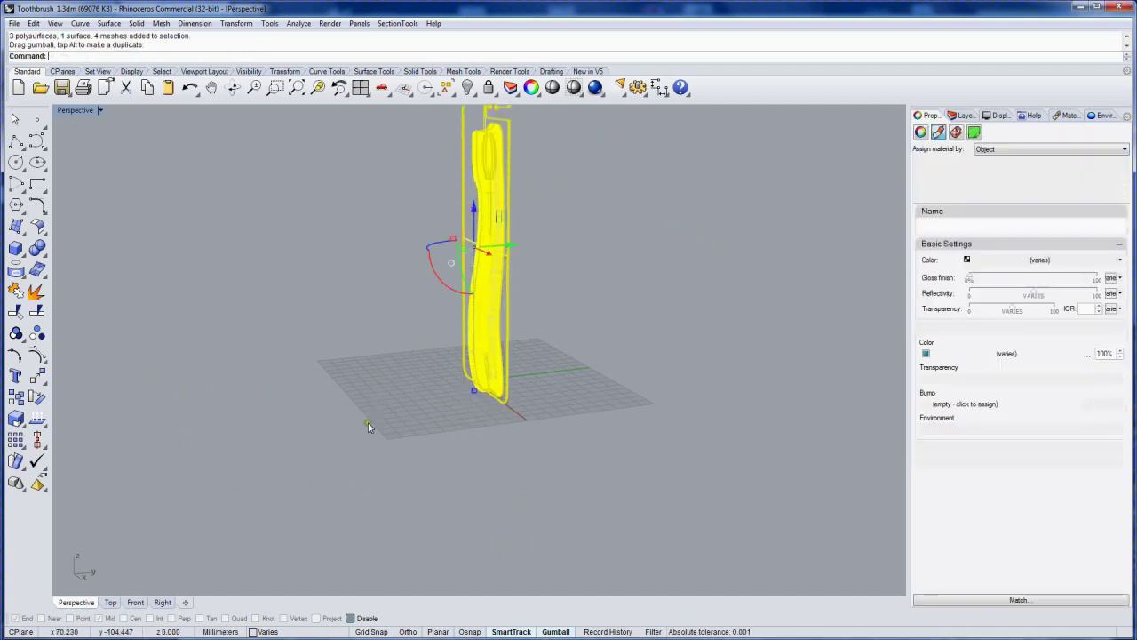
In Front view, adjust the package's height so its bottom edge rests on the grid
key(ctrl+F2)
scroll(384, 421, up, 5)
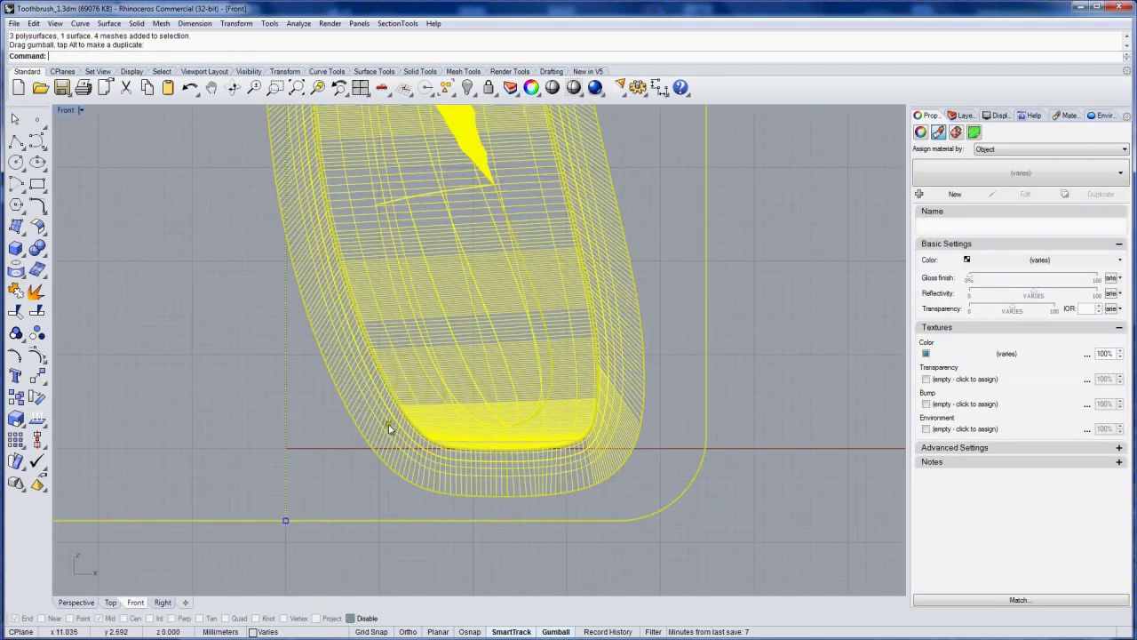
scroll(416, 484, down, 3)
scroll(418, 533, down, 2)
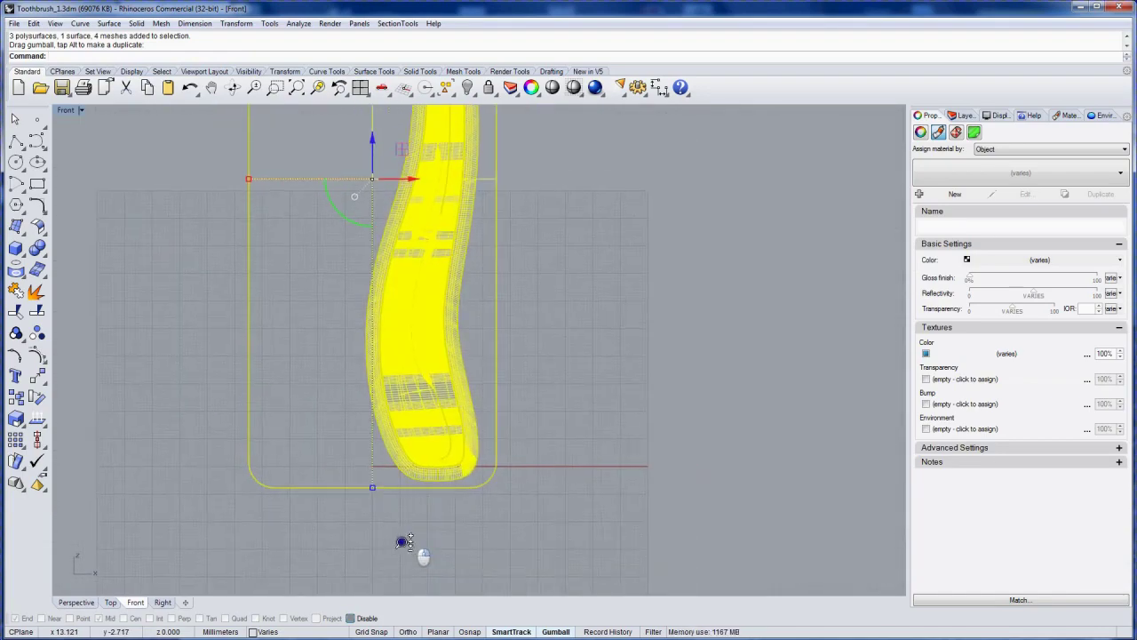
drag(365, 143, 374, 125)
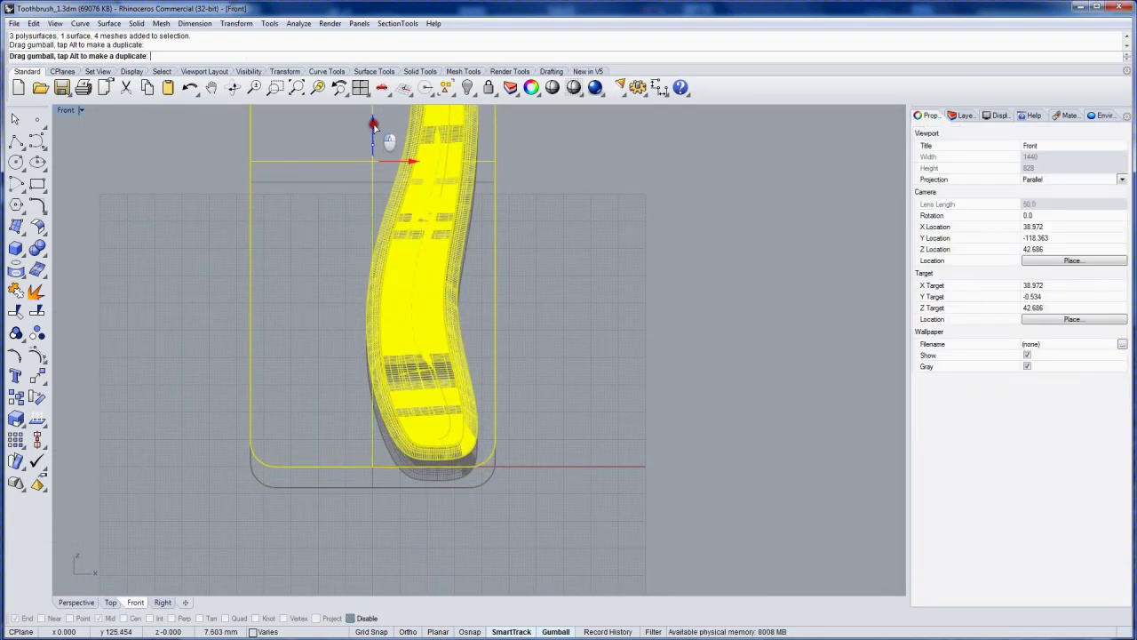
drag(374, 124, 376, 126)
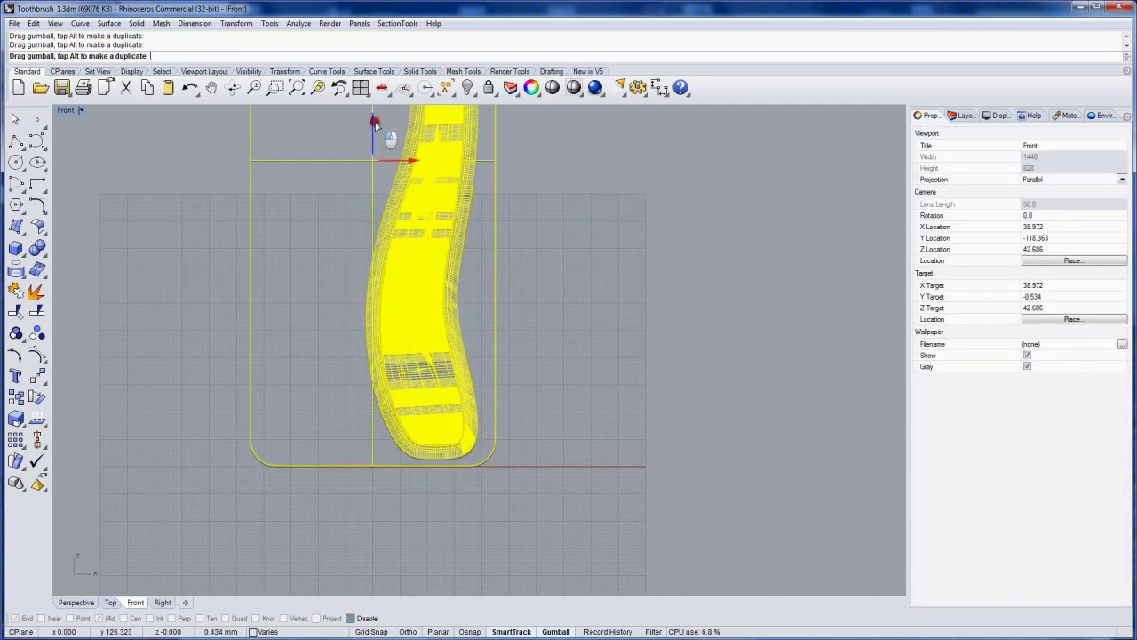
drag(375, 125, 374, 119)
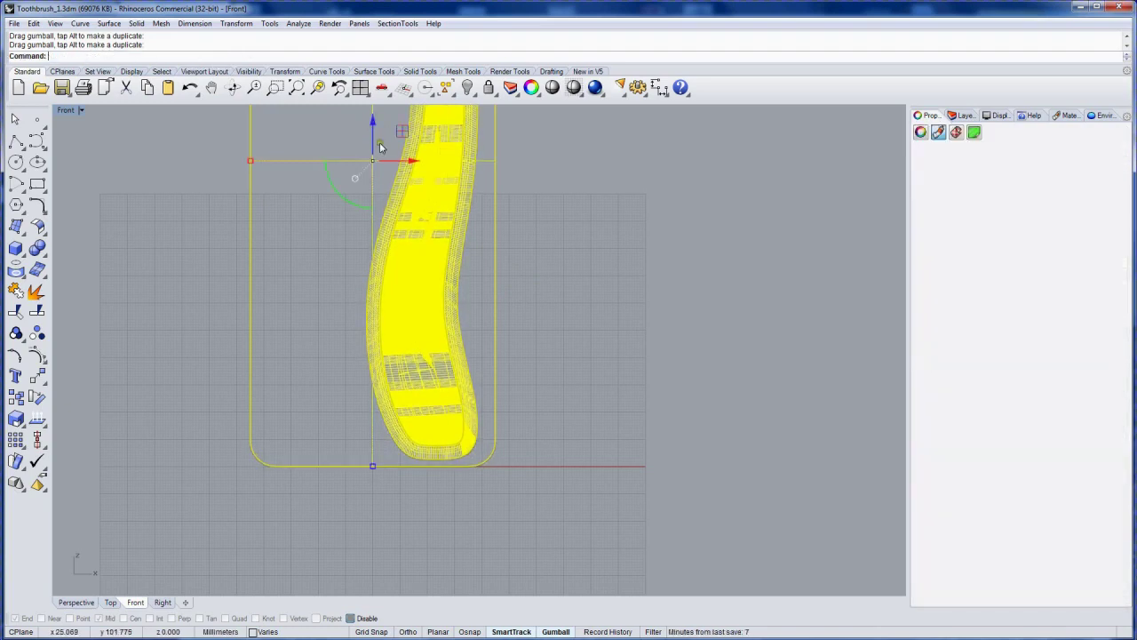
click(601, 293)
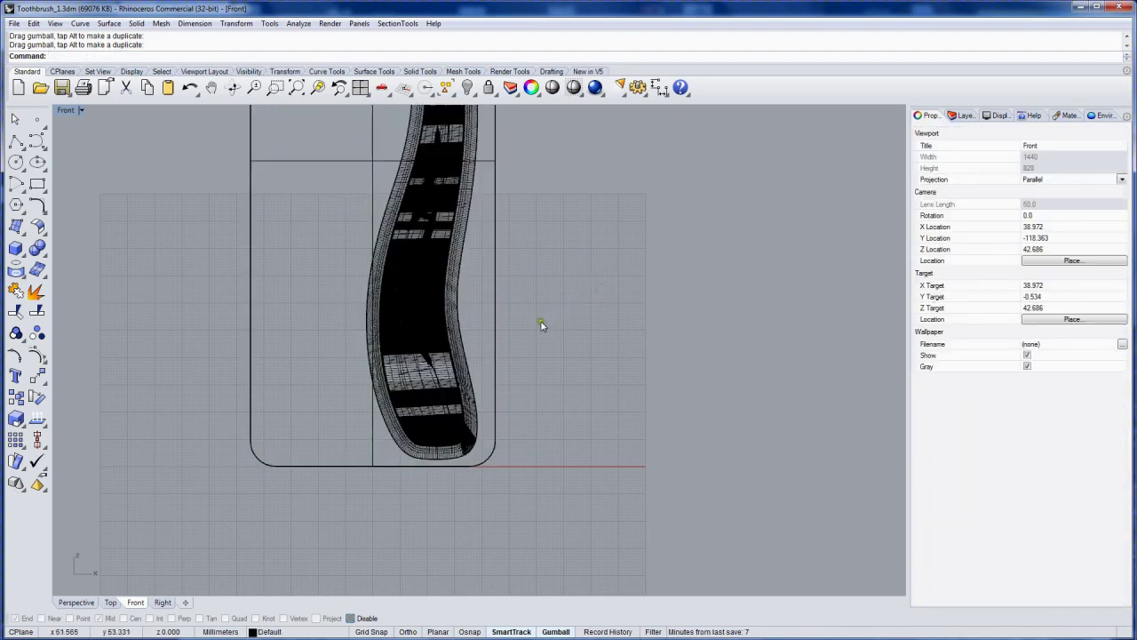
key(ctrl+Tab)
key(ctrl+Tab)
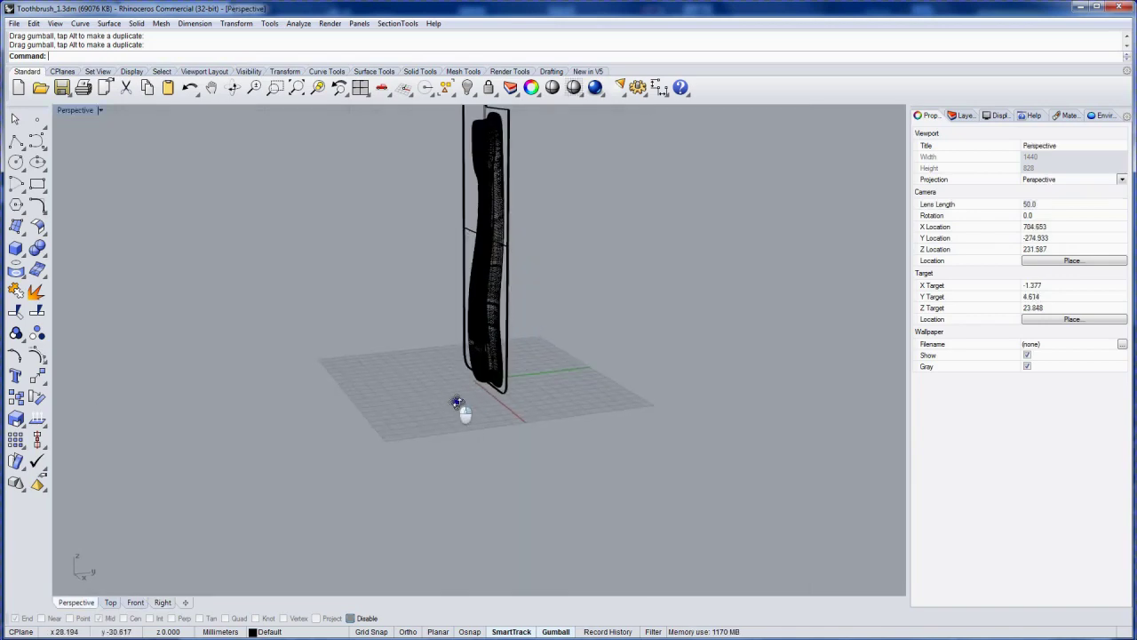
Create a large deformable plane centred at the origin (0)
right_drag(458, 403, 459, 440)
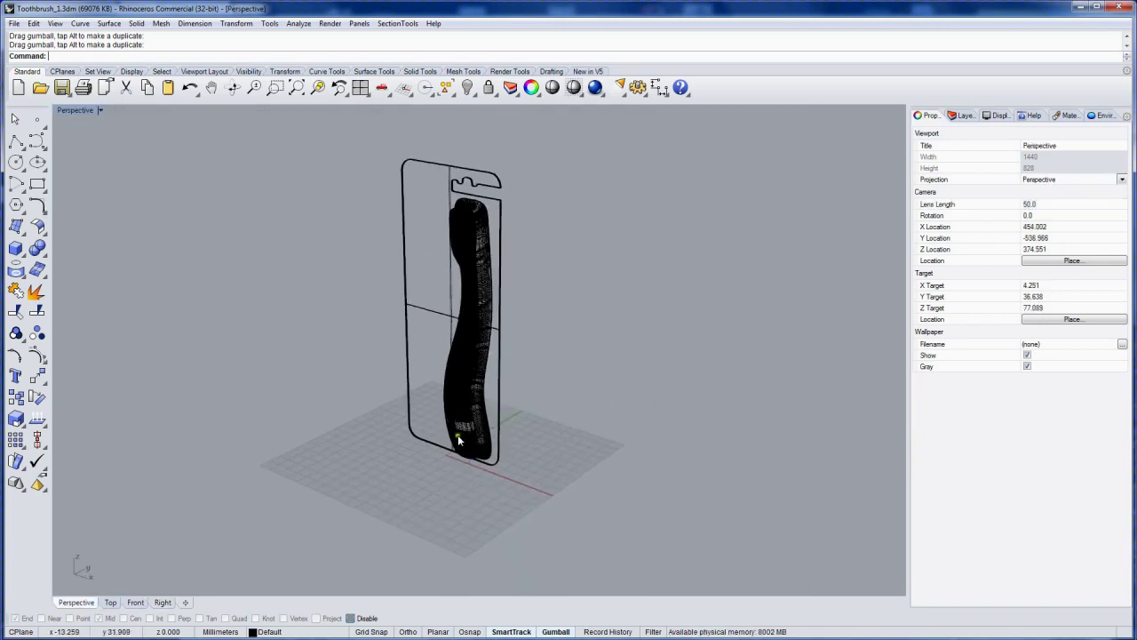
text(Pla)
key(Return)
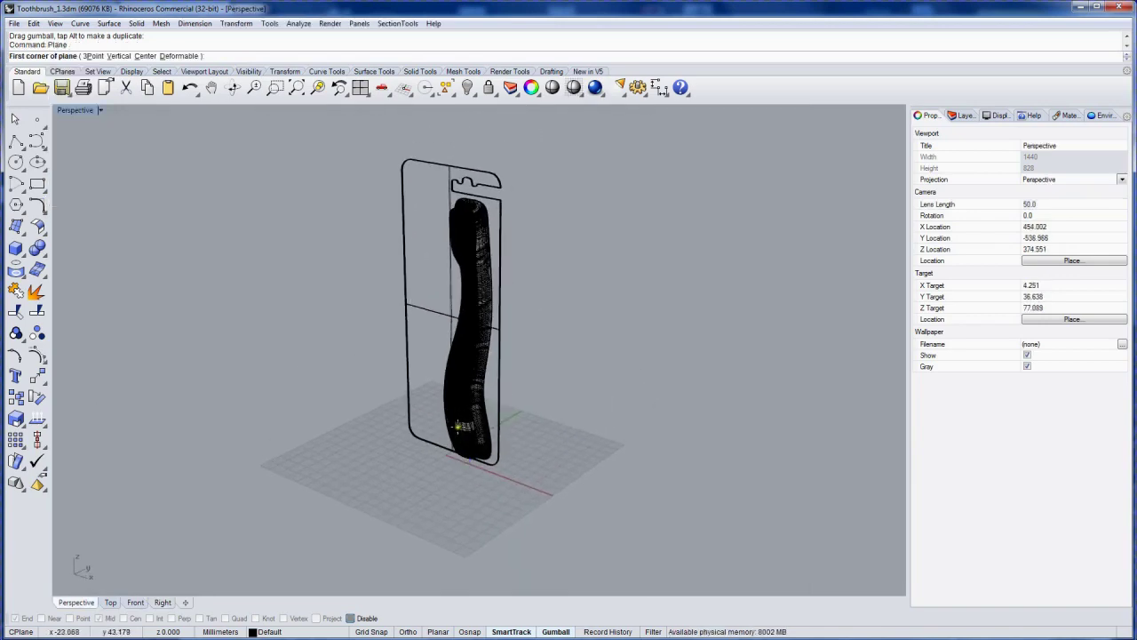
click(176, 59)
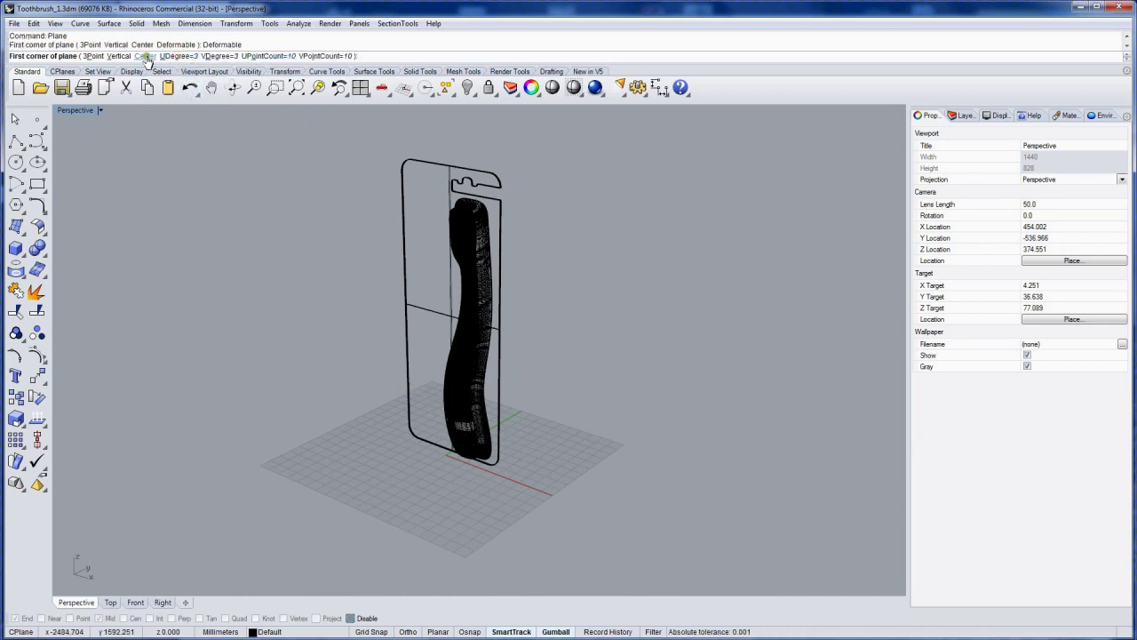
click(146, 56)
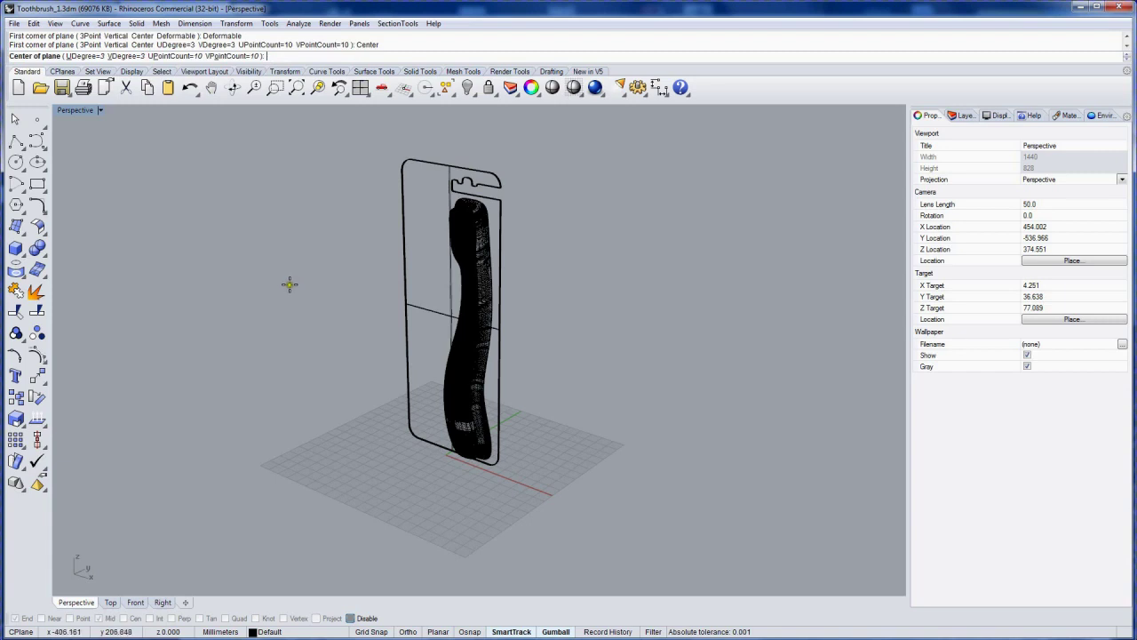
text(0)
key(Return)
scroll(589, 371, down, 2)
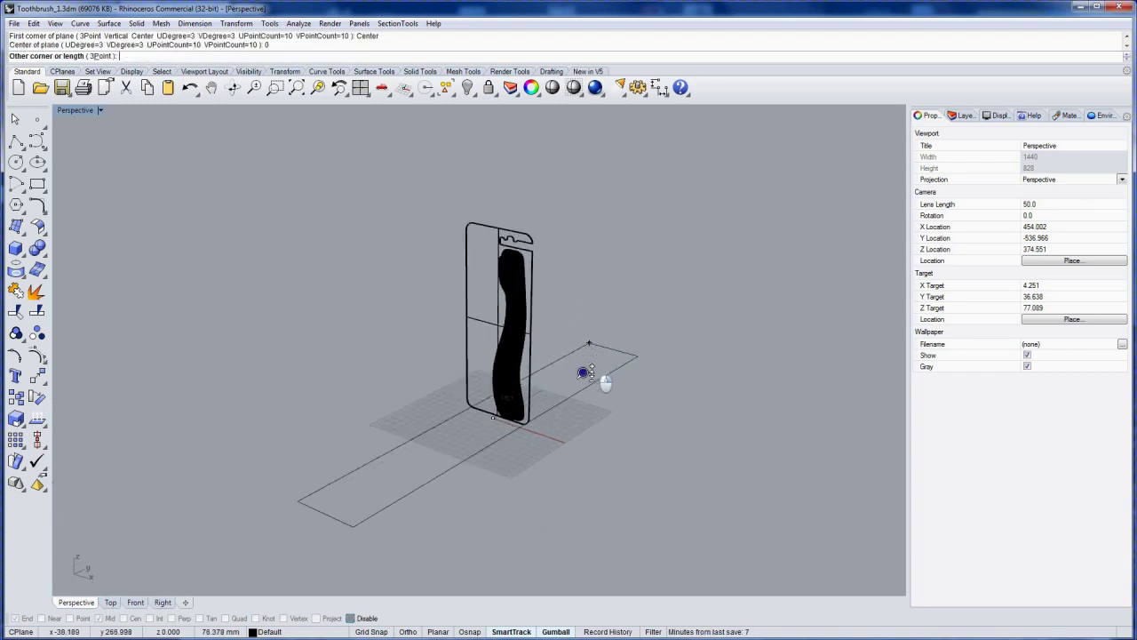
scroll(589, 371, down, 3)
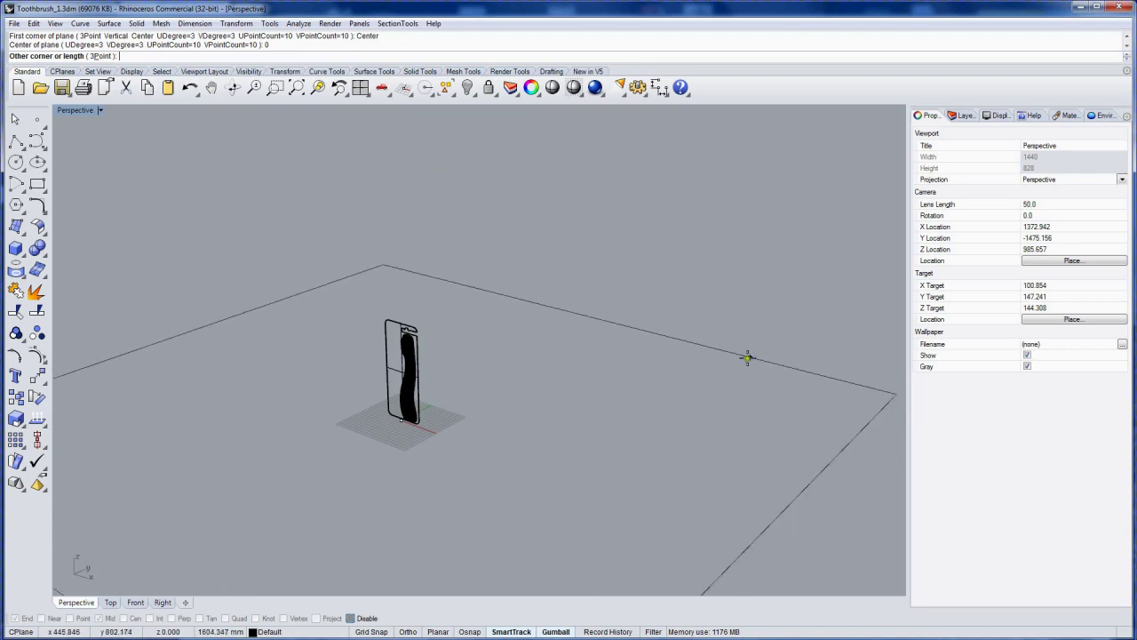
click(779, 349)
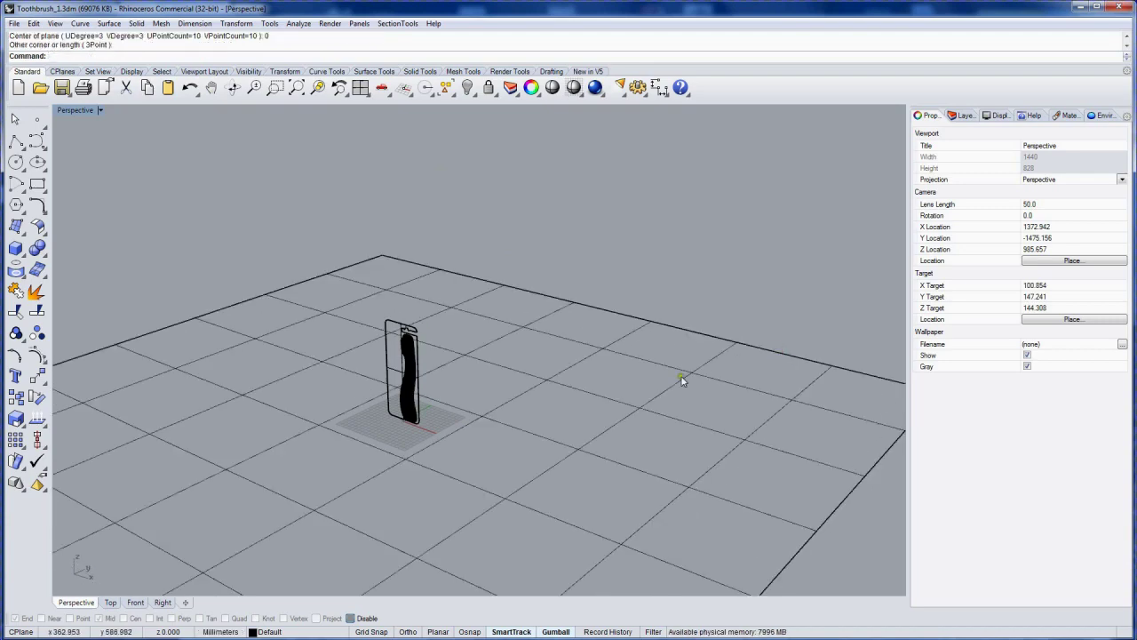
Turn on the plane's control points and raise its far-edge points into a wall
mouse_move(681, 380)
right_down()
mouse_move(681, 418)
mouse_move(630, 426)
mouse_move(625, 417)
right_up()
click(623, 418)
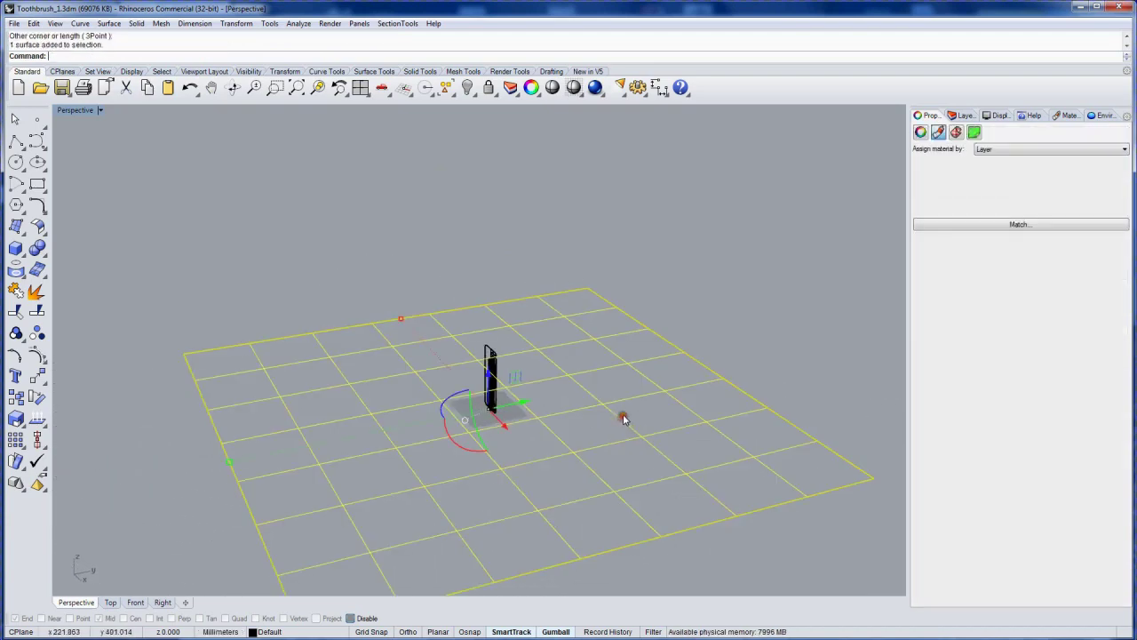
key(F10)
mouse_move(632, 433)
right_down()
mouse_move(489, 406)
mouse_move(497, 391)
right_up()
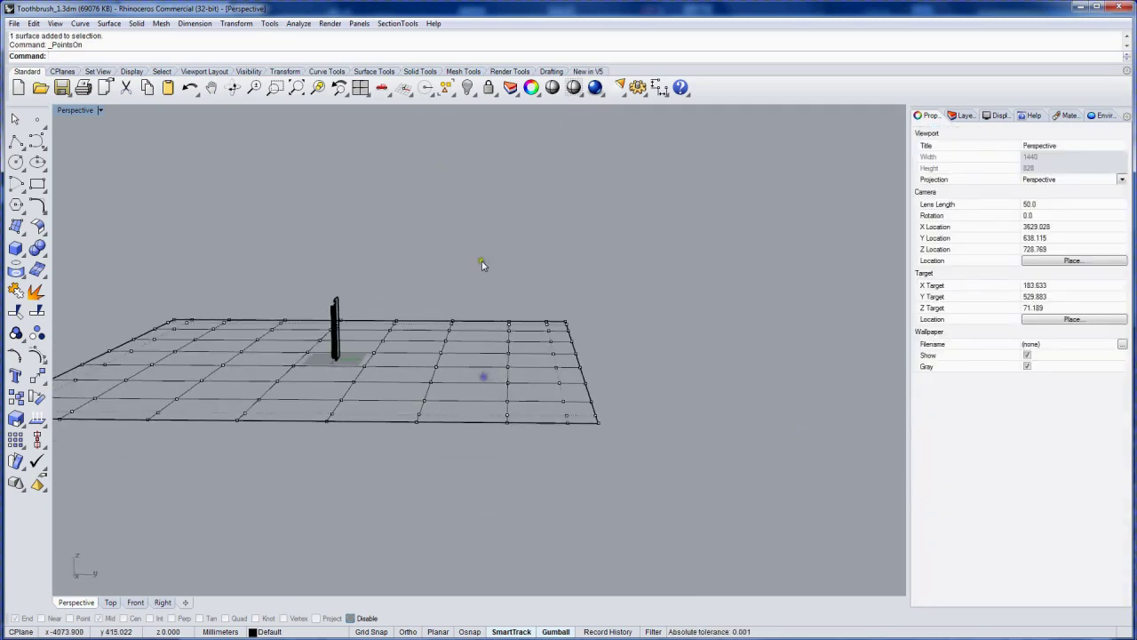
drag(482, 264, 665, 455)
drag(530, 399, 588, 395)
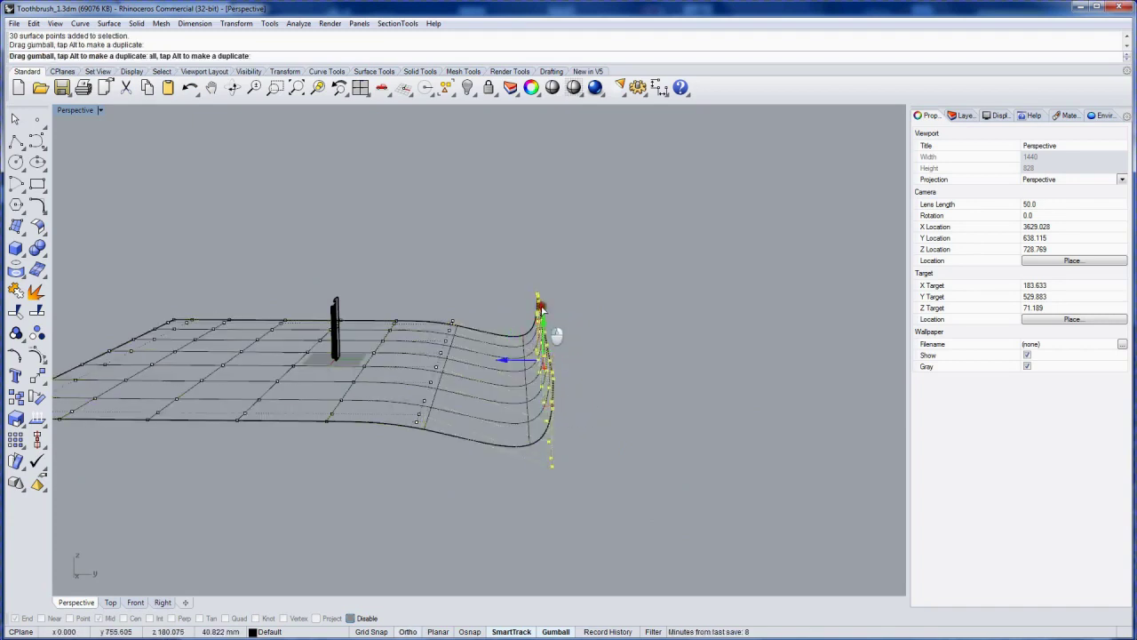
drag(540, 307, 540, 207)
Shift the lower bend points to shape the curve, then hide the control points
drag(400, 290, 442, 415)
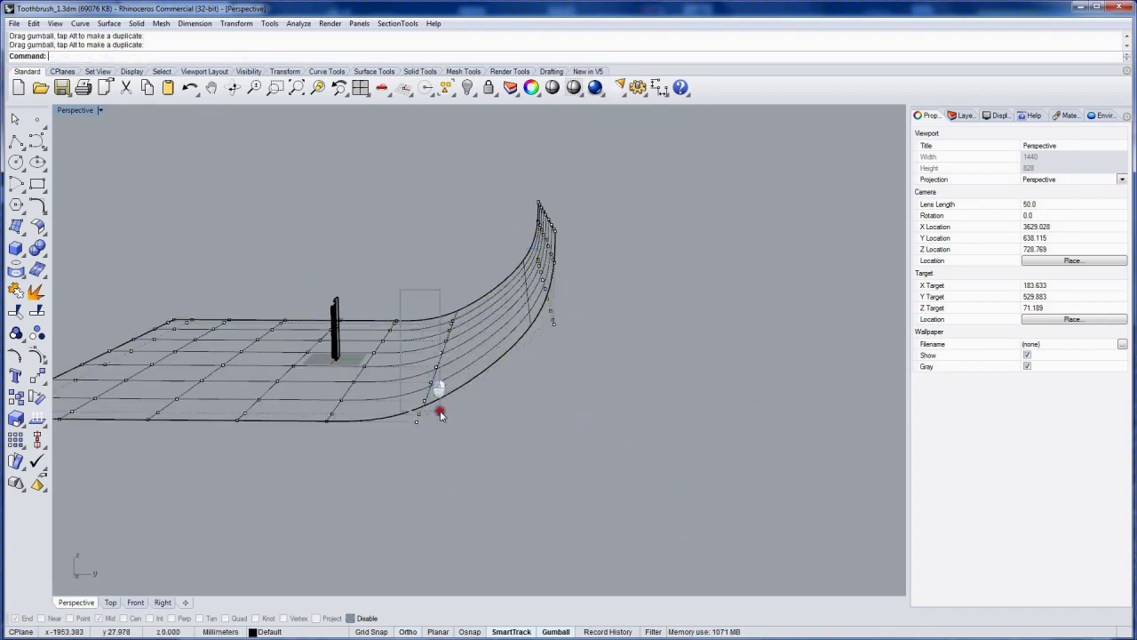
drag(479, 356, 545, 377)
right_drag(528, 436, 622, 432)
key(Escape)
key(Escape)
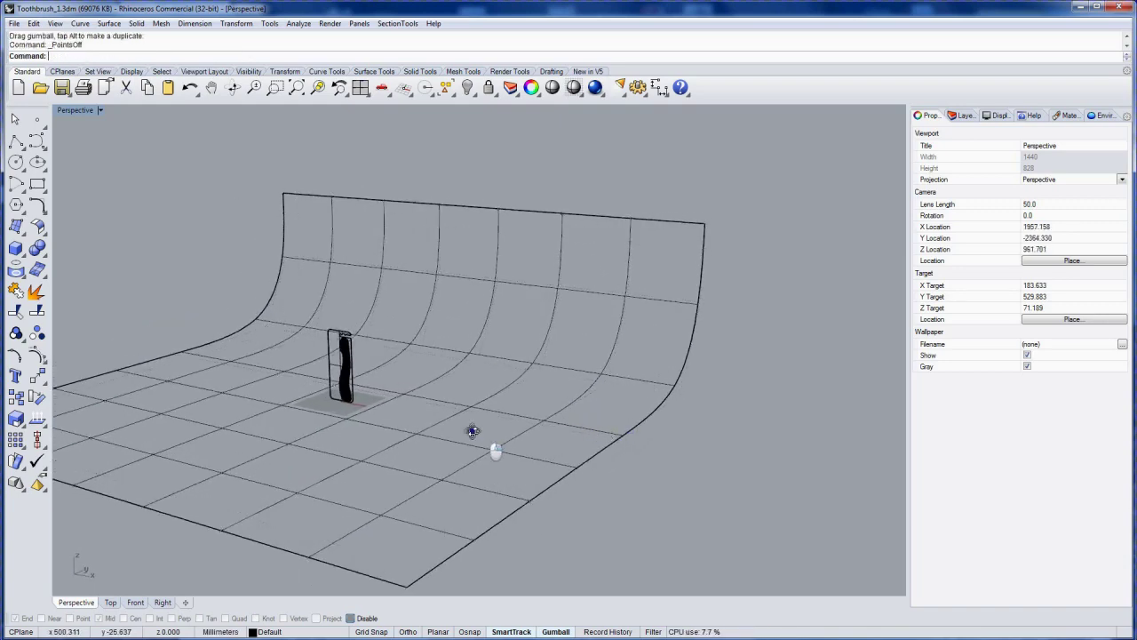
mouse_move(496, 451)
right_down()
mouse_move(591, 444)
mouse_move(528, 436)
mouse_move(421, 283)
right_up()
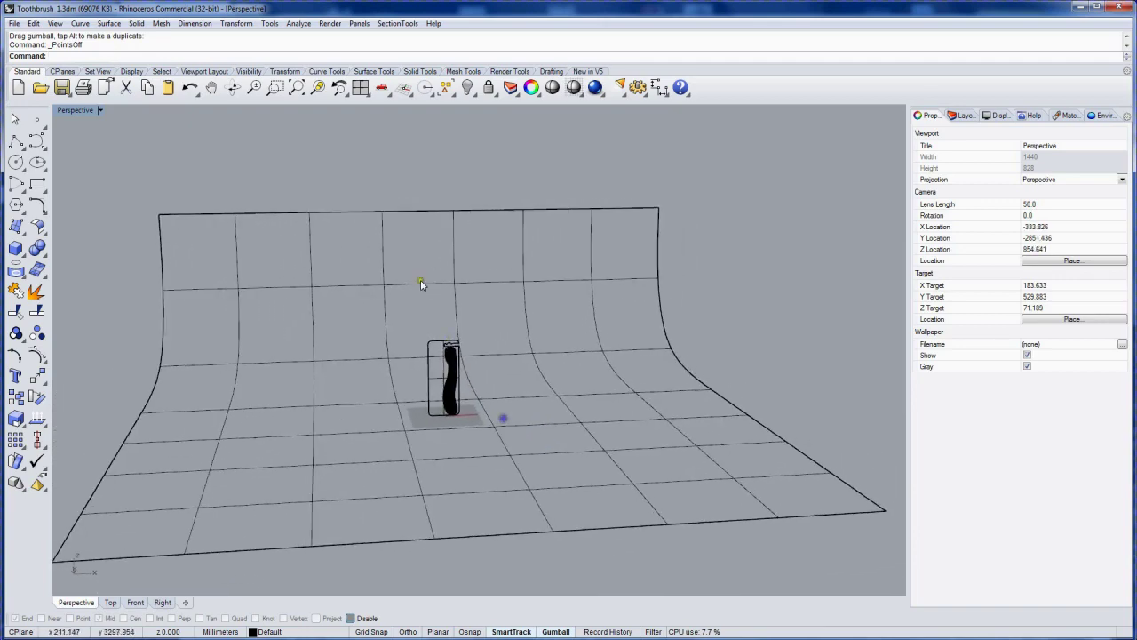
drag(374, 165, 543, 439)
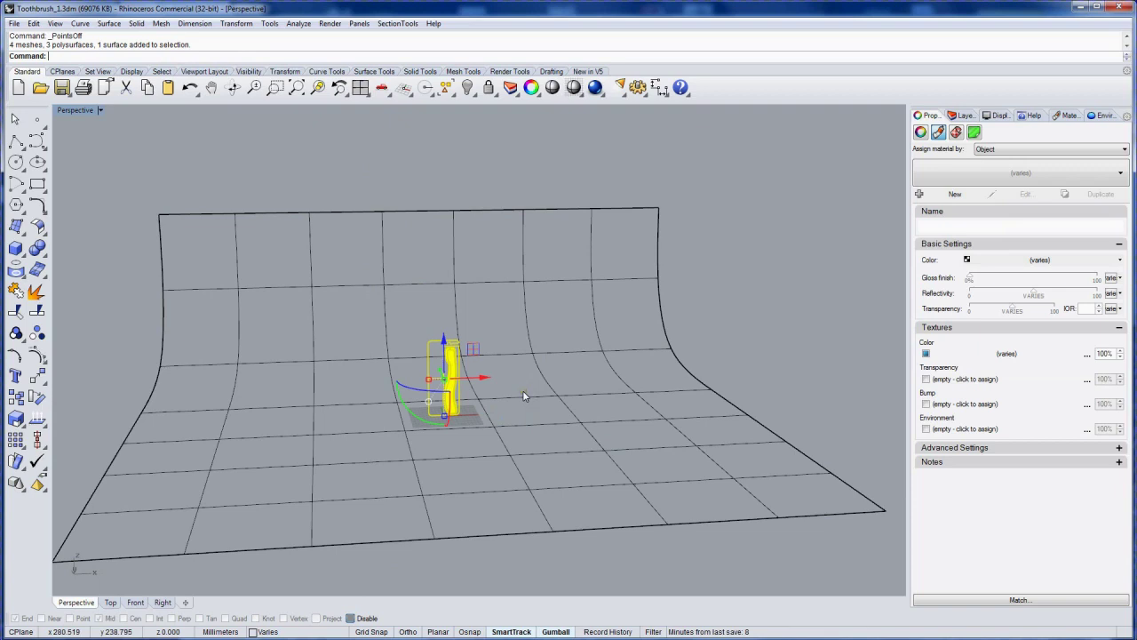
text(ZSA)
Restore the four-viewport layout and float the Perspective viewport as its own window
key(Return)
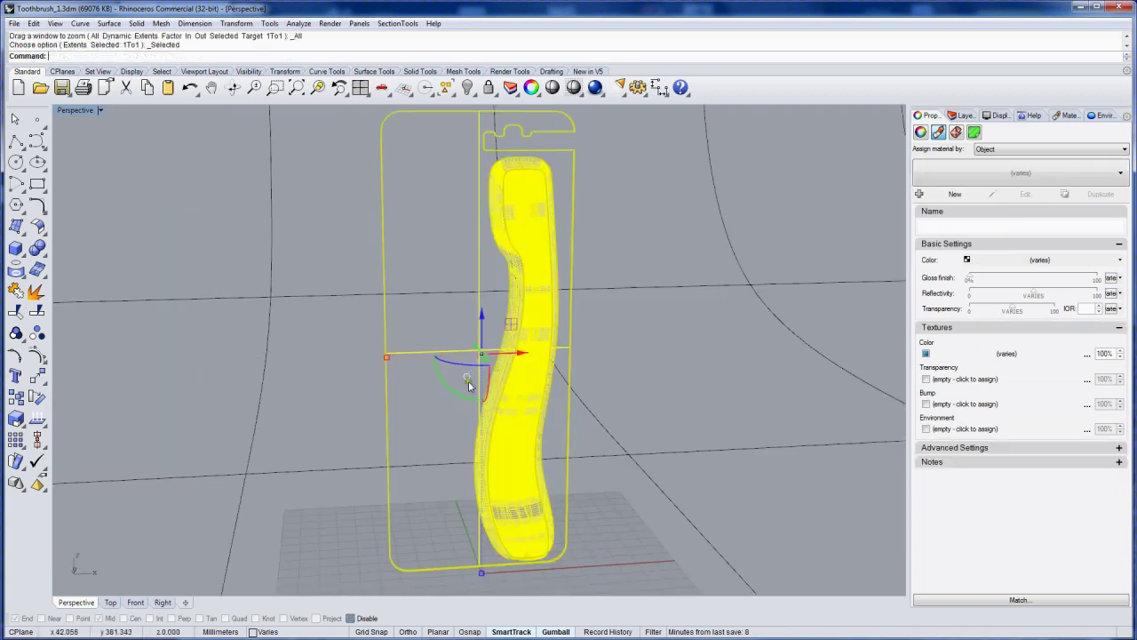
double_click(78, 110)
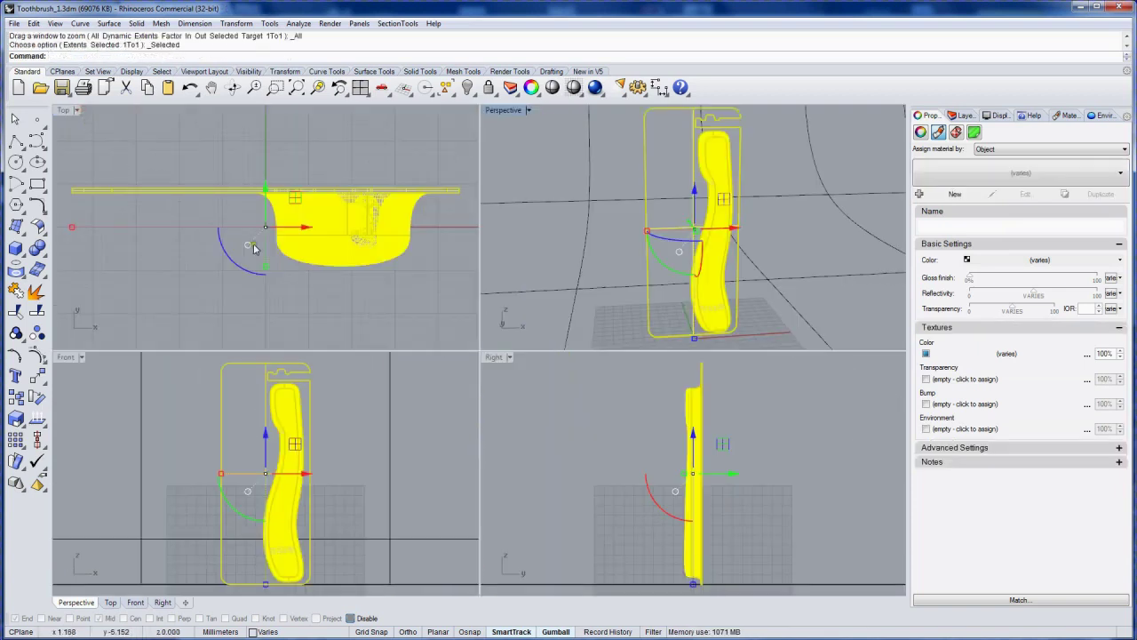
click(539, 376)
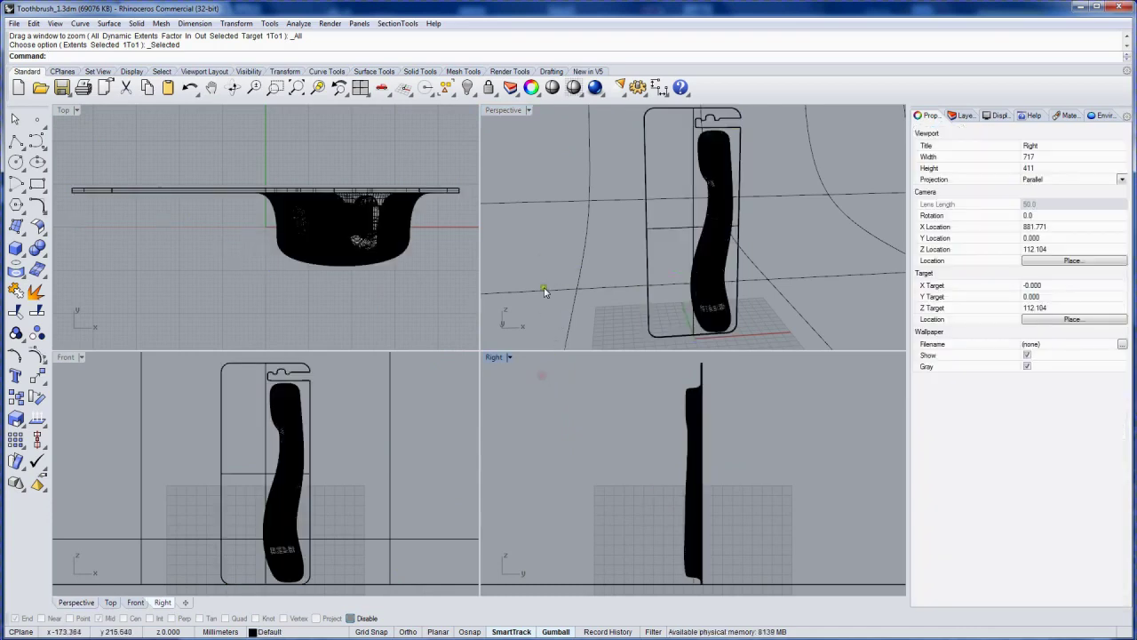
drag(510, 114, 522, 53)
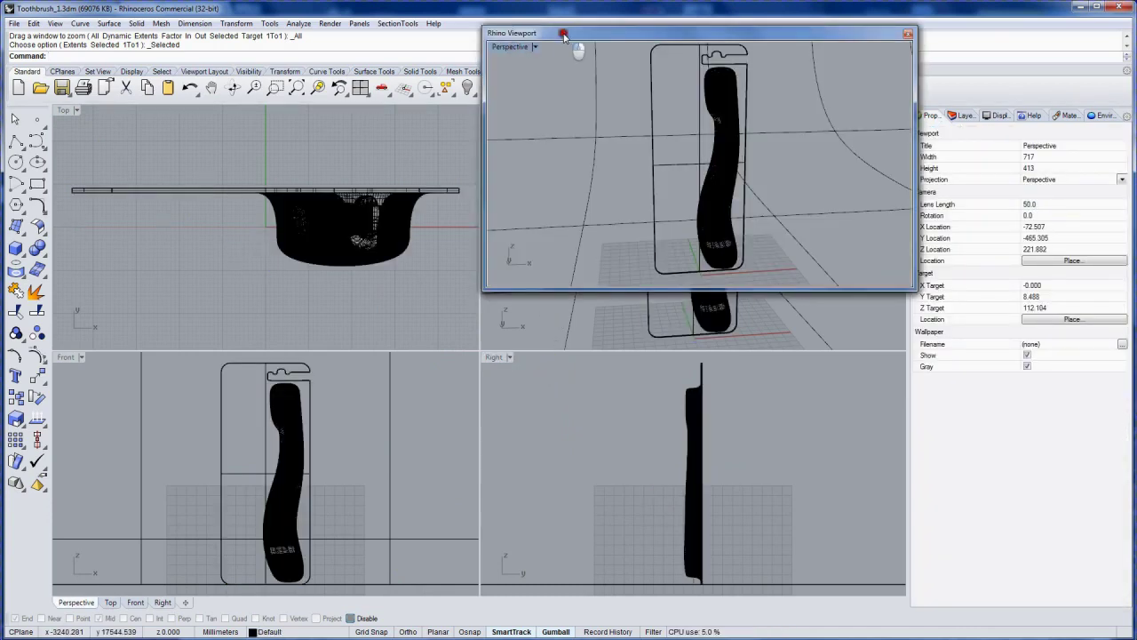
mouse_move(563, 35)
mouse_down()
mouse_move(425, 164)
mouse_move(331, 190)
mouse_up()
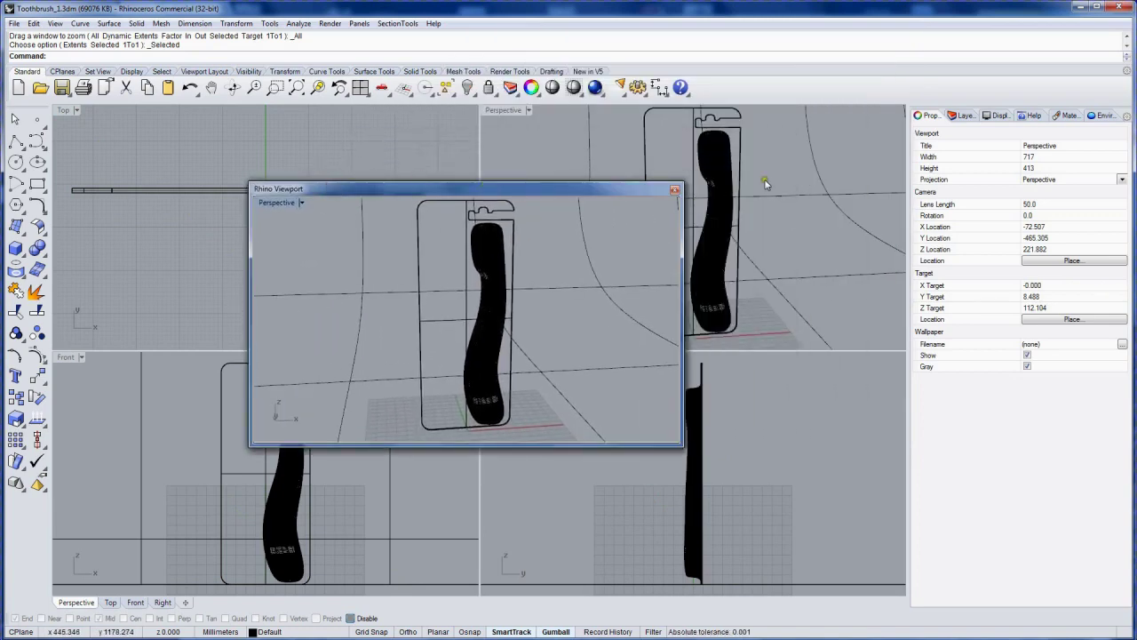
Set the floating viewport's size to width 400 and height 800
click(1036, 157)
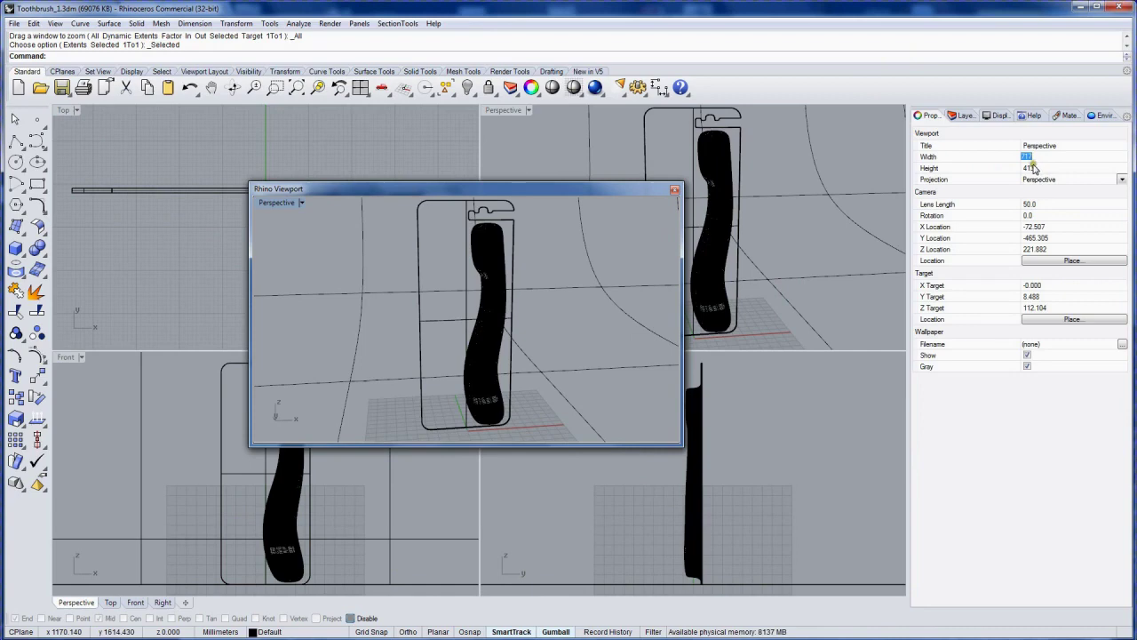
text(400)
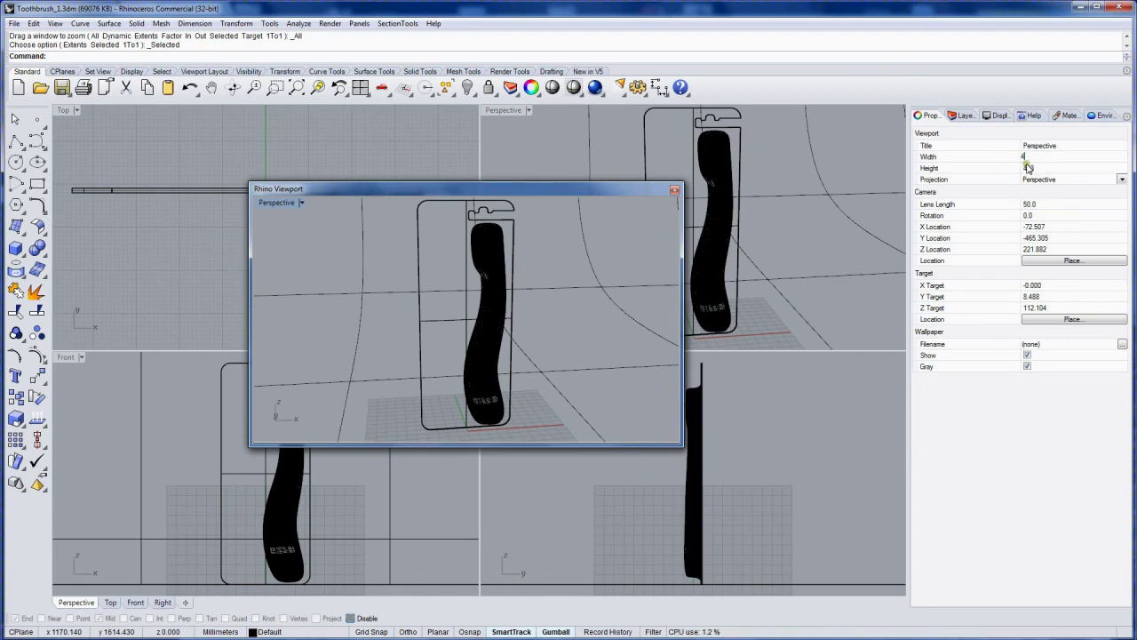
click(1041, 168)
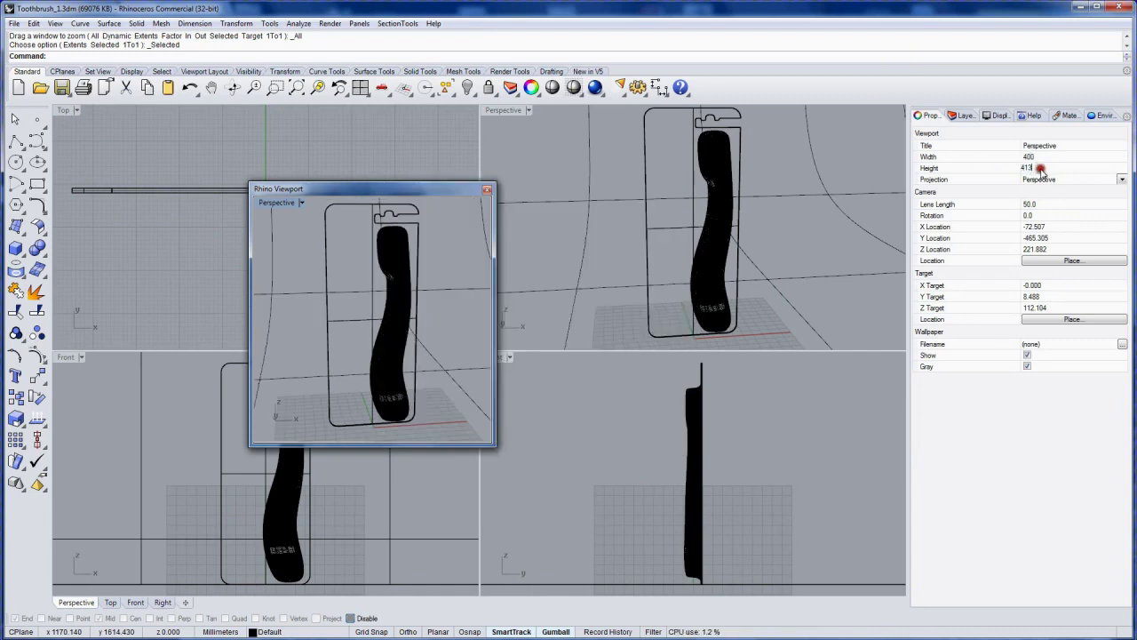
double_click(1042, 169)
text(800)
key(Return)
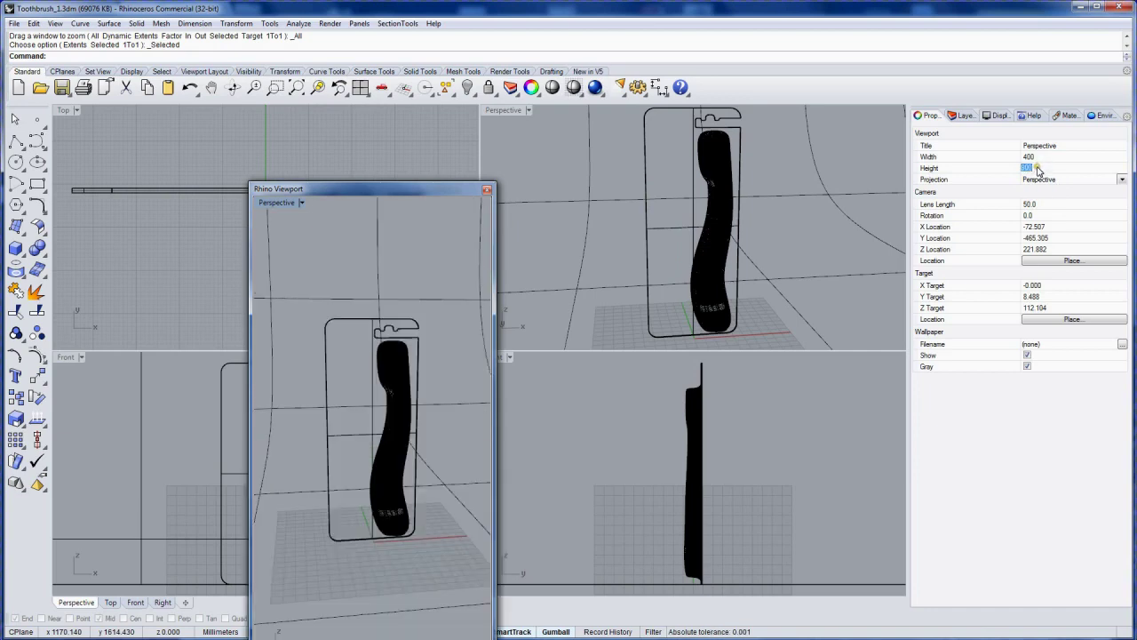
Zoom in and slightly orbit the floating Perspective view so the package fills it
drag(430, 189, 472, 92)
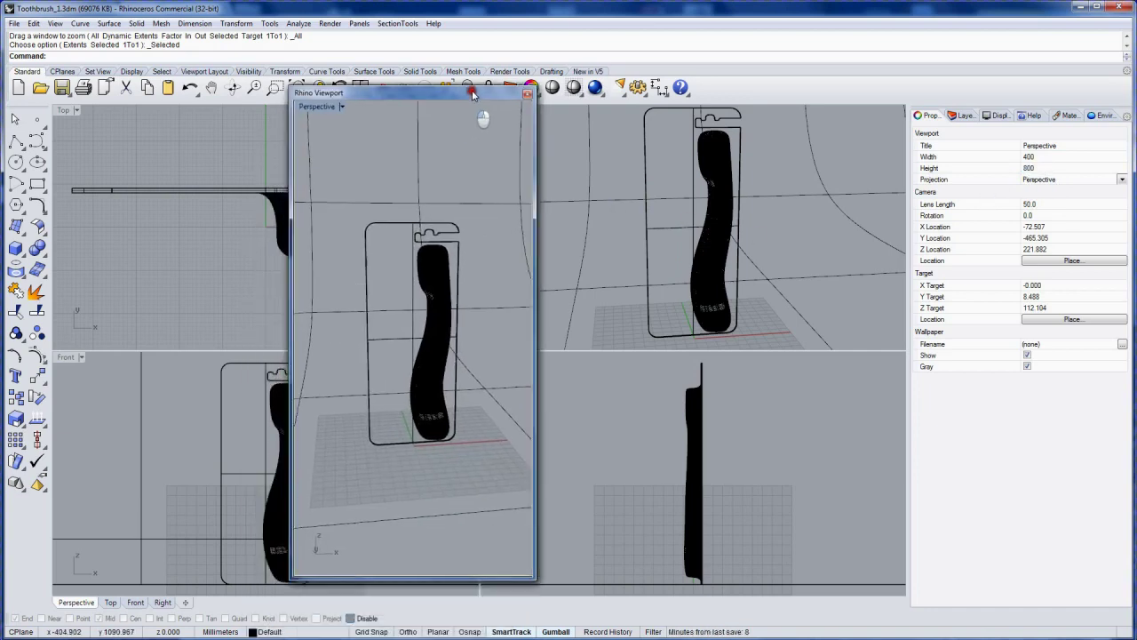
scroll(427, 307, down, 2)
scroll(427, 308, up, 2)
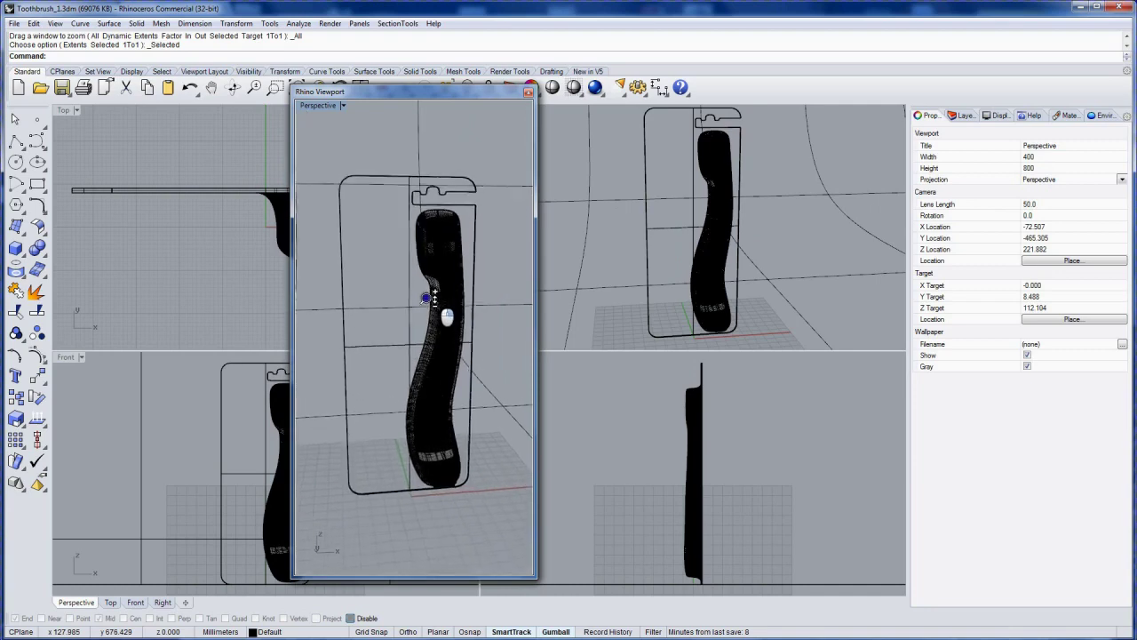
scroll(429, 301, up, 2)
scroll(429, 296, up, 1)
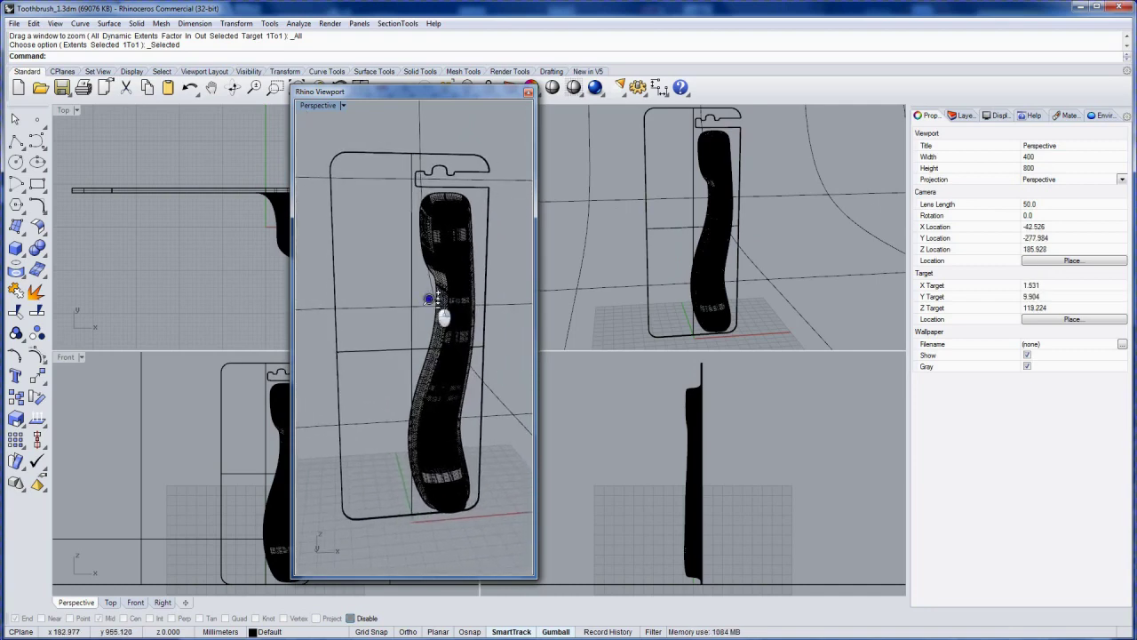
mouse_move(430, 296)
right_down()
mouse_move(445, 296)
mouse_move(425, 299)
right_up()
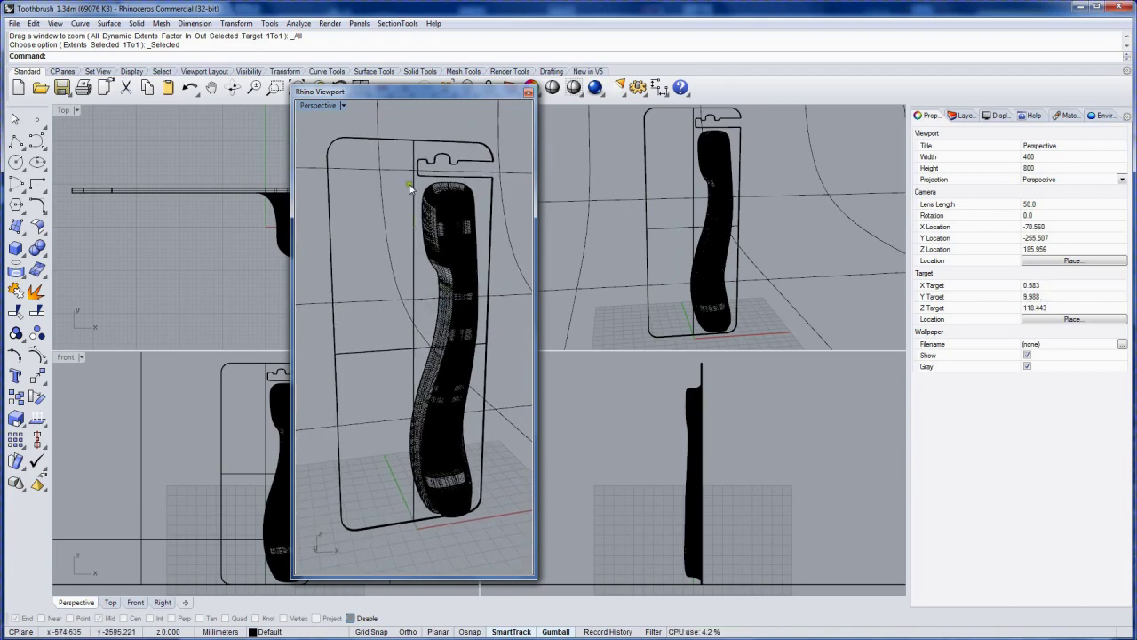
drag(425, 92, 446, 91)
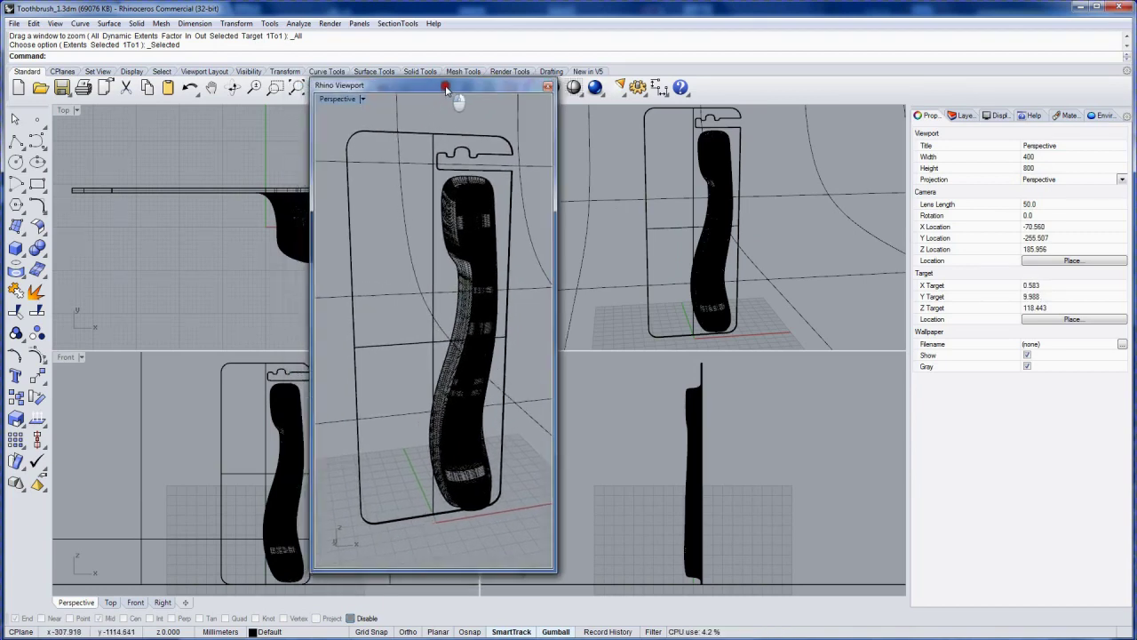
click(365, 104)
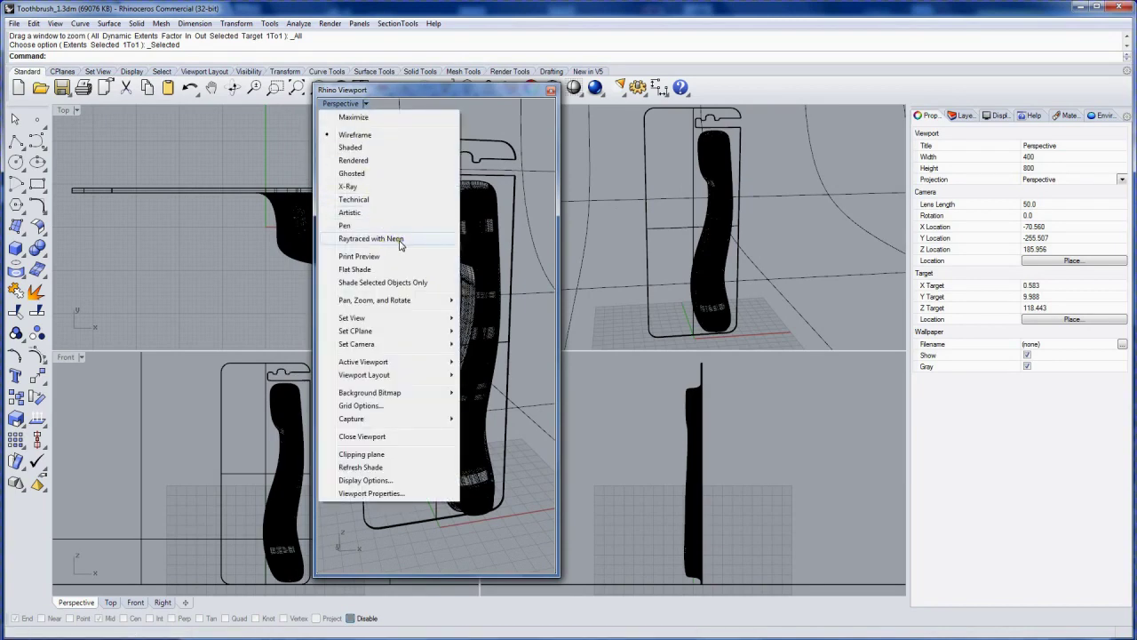
Switch the floating Perspective view to 'Raytraced with Neon' display
click(400, 240)
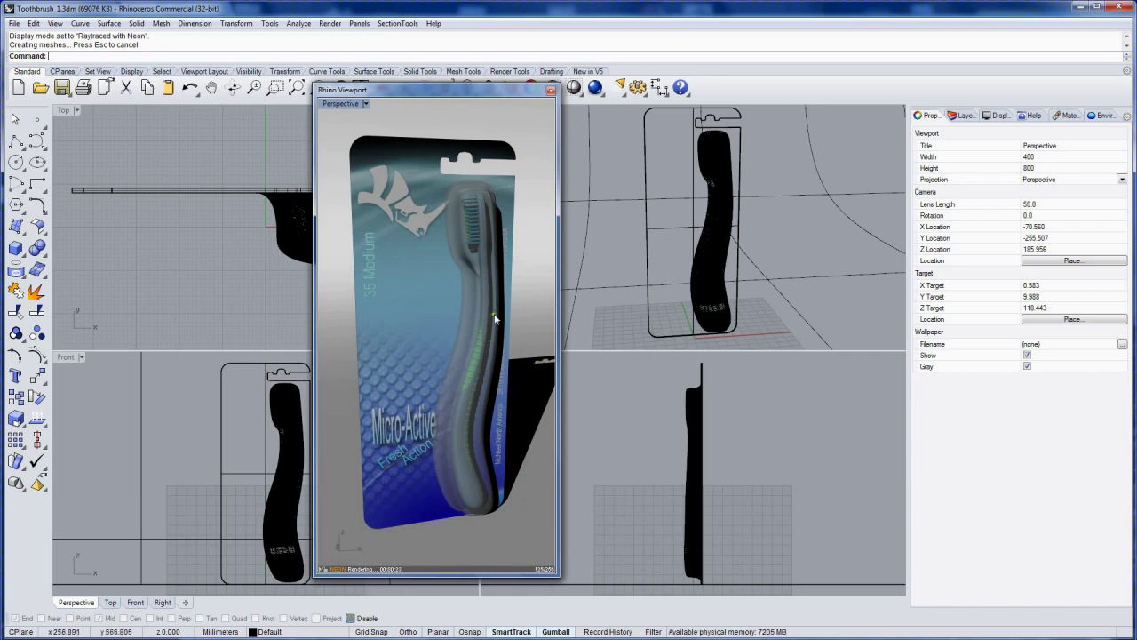
Show the Sun panel and tick 'Skylight On'
right_click(1100, 116)
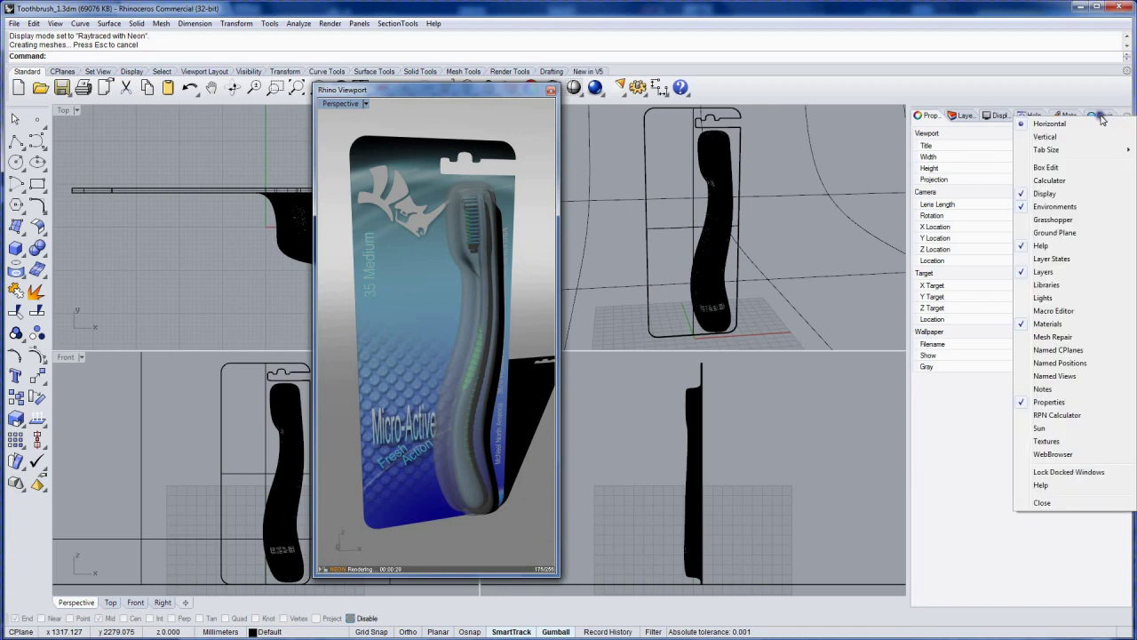
click(1042, 430)
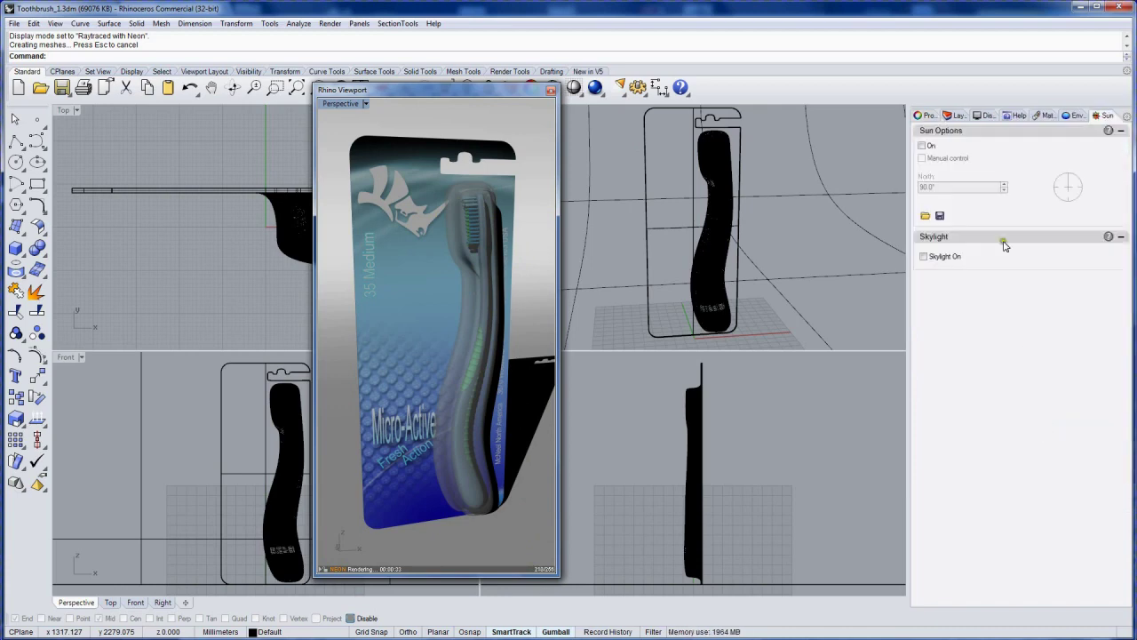
click(924, 257)
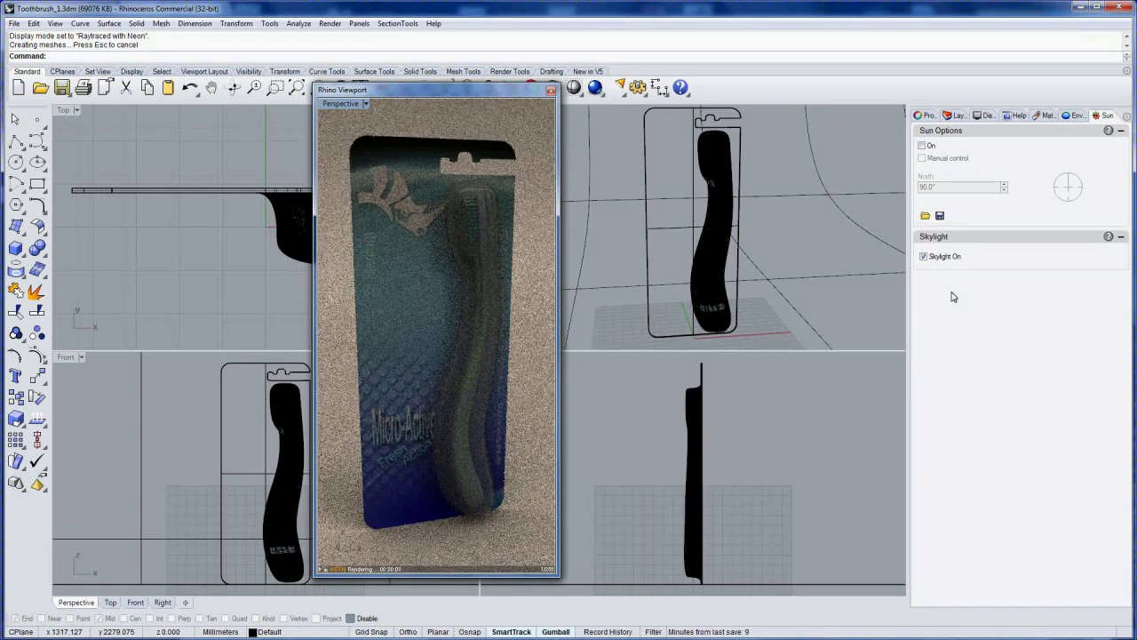
Set the High Dynamic Range Texture 001 multiplier to 2.2 in the Environment panel
click(1079, 115)
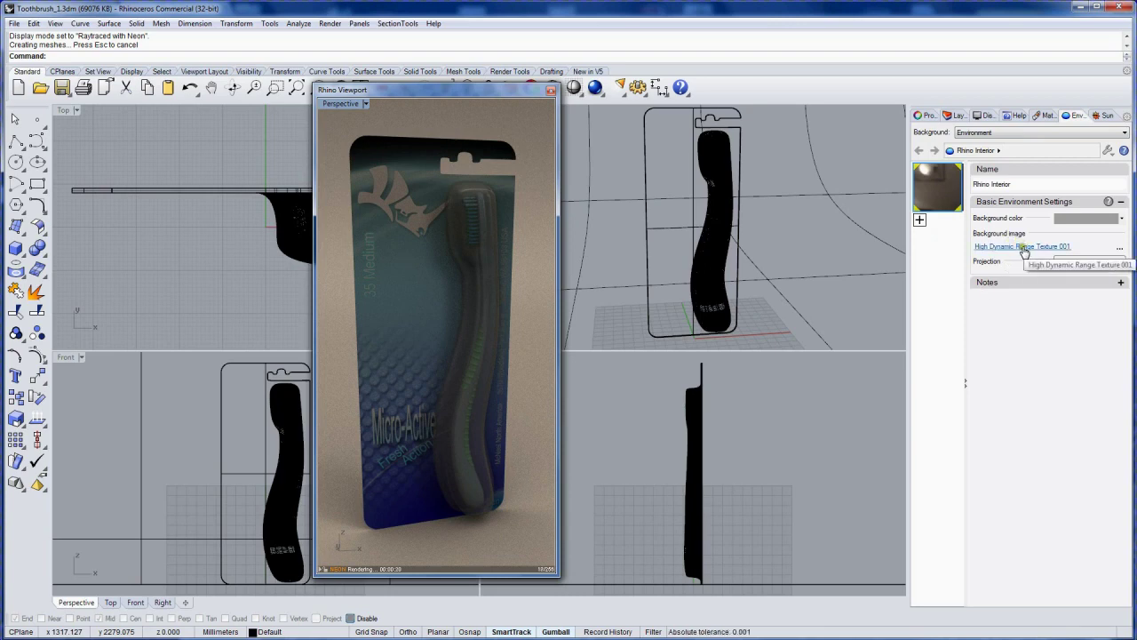
click(1024, 249)
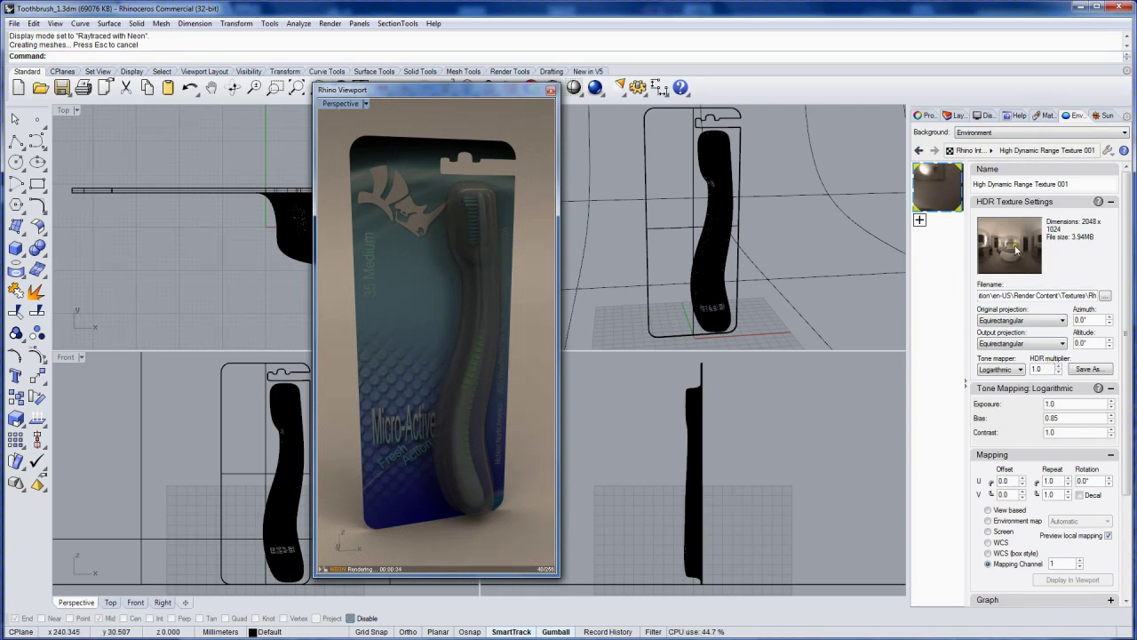
click(1107, 117)
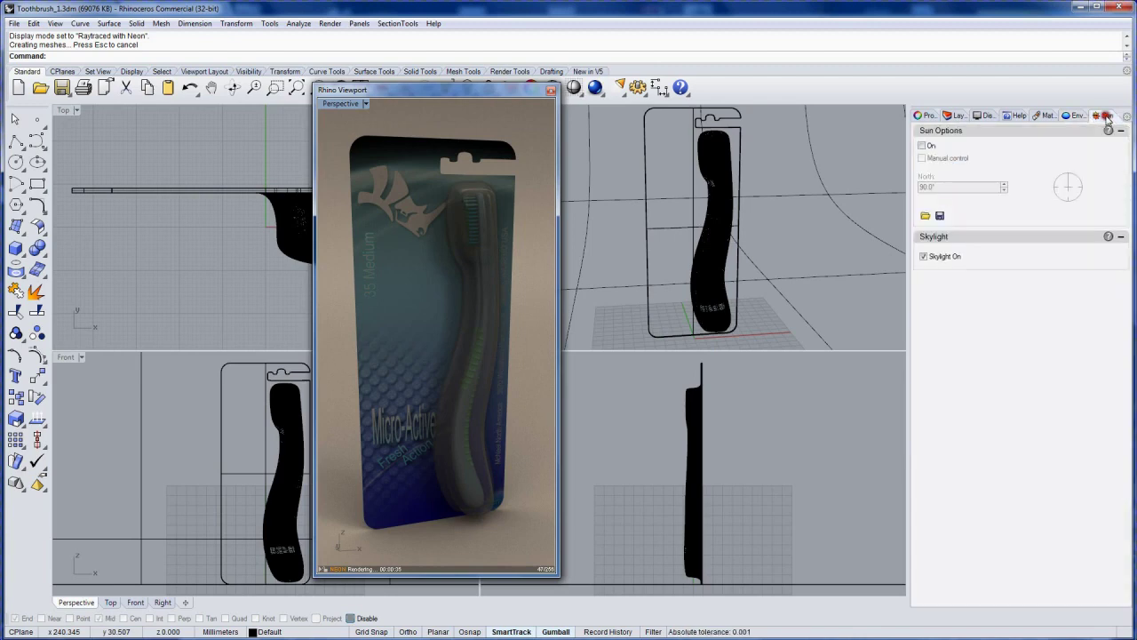
click(1086, 118)
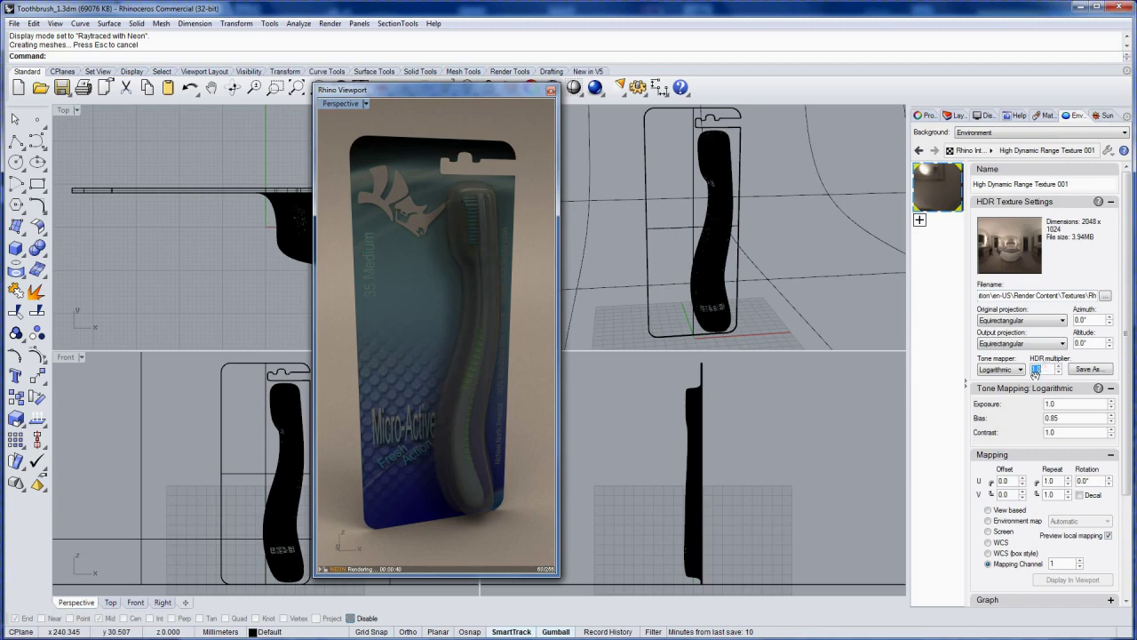
text(2)
key(Return)
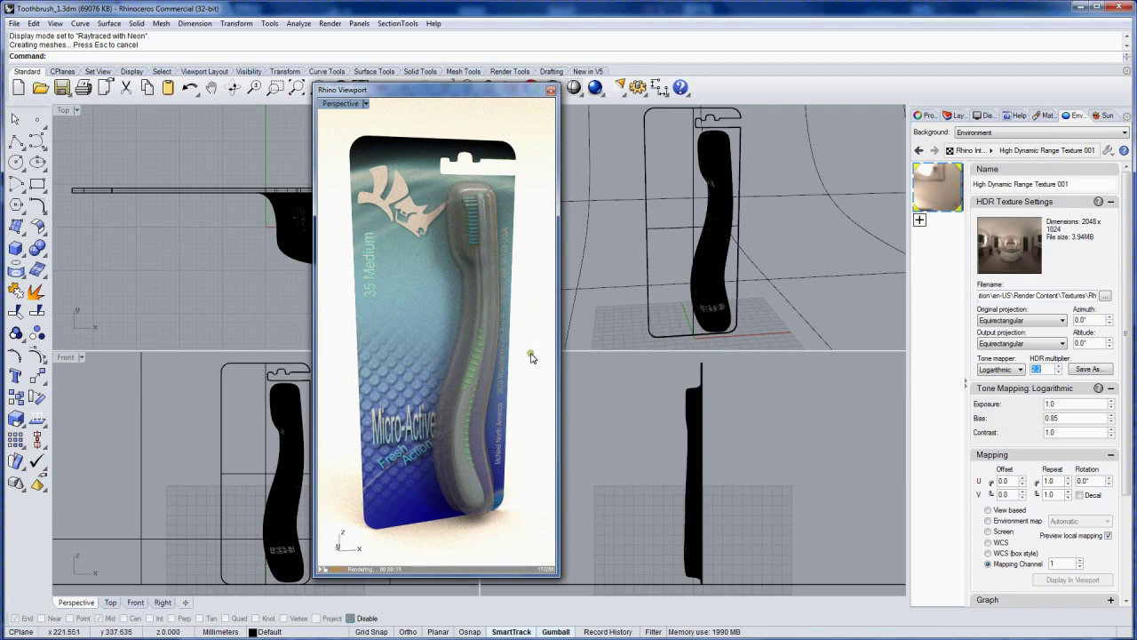
click(599, 290)
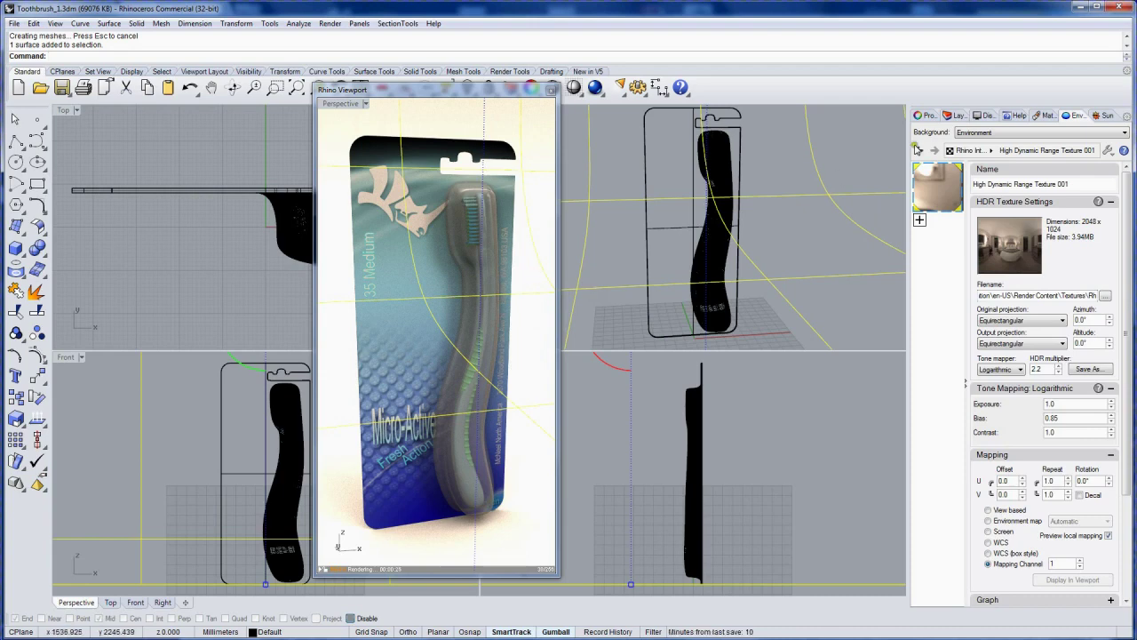
Assign the backdrop a material by Object and give it a mid-grey colour
click(924, 116)
click(984, 149)
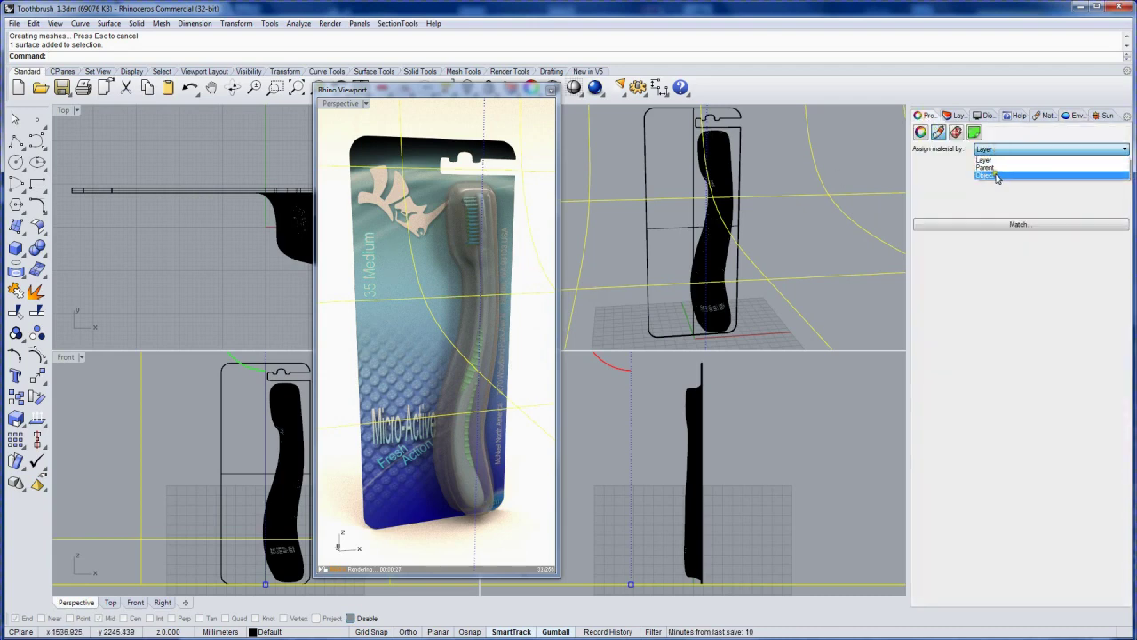
click(997, 169)
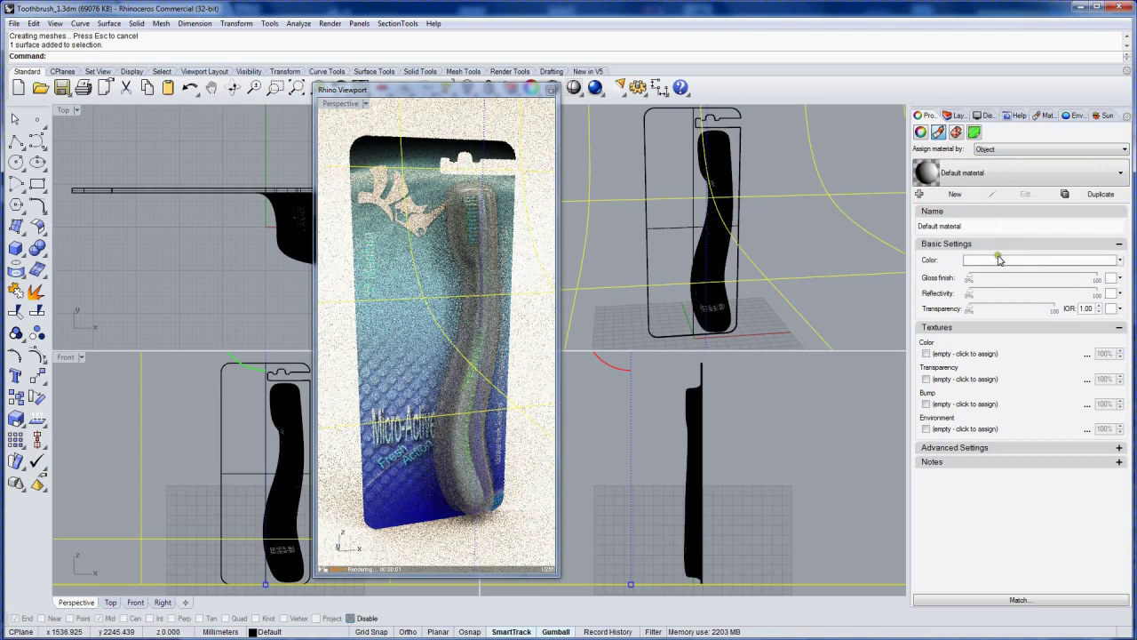
click(995, 259)
drag(622, 306, 665, 299)
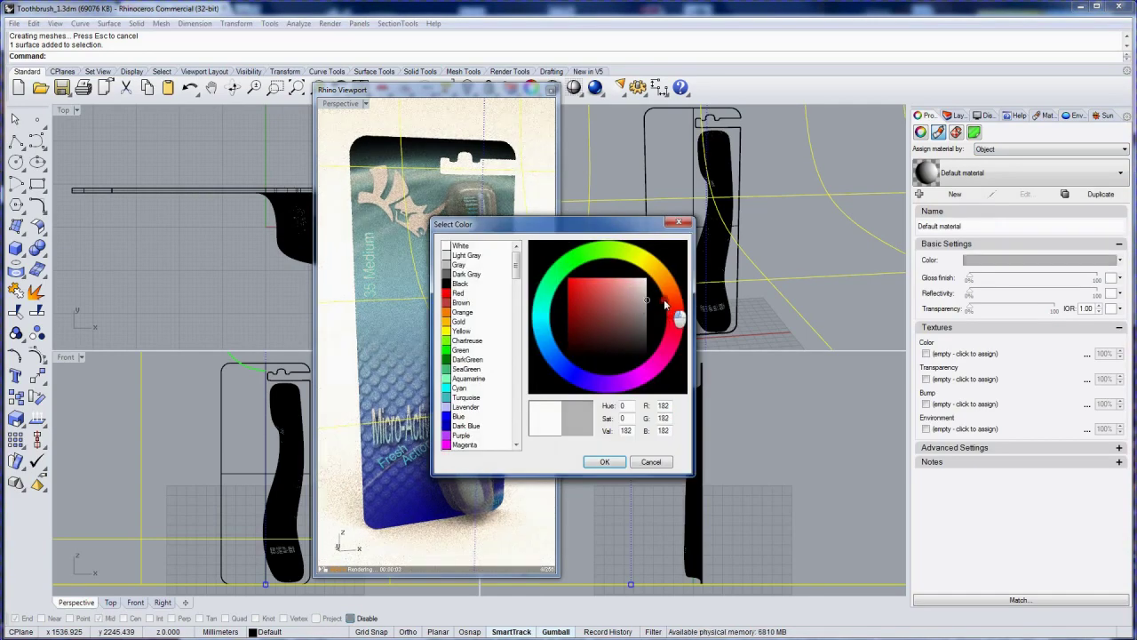
click(605, 462)
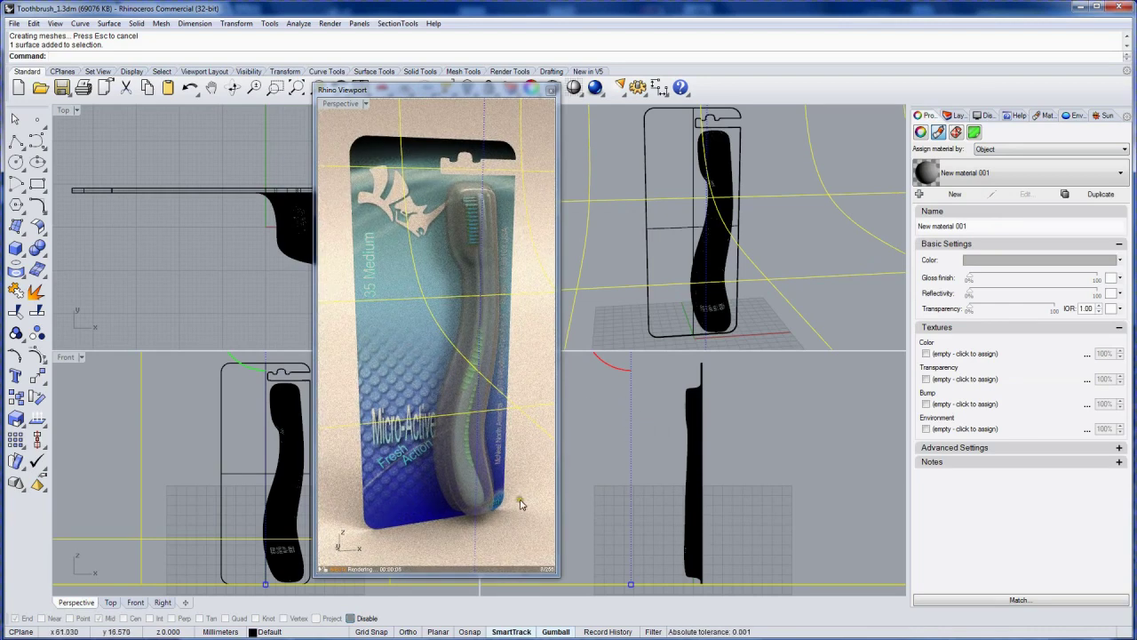
click(601, 413)
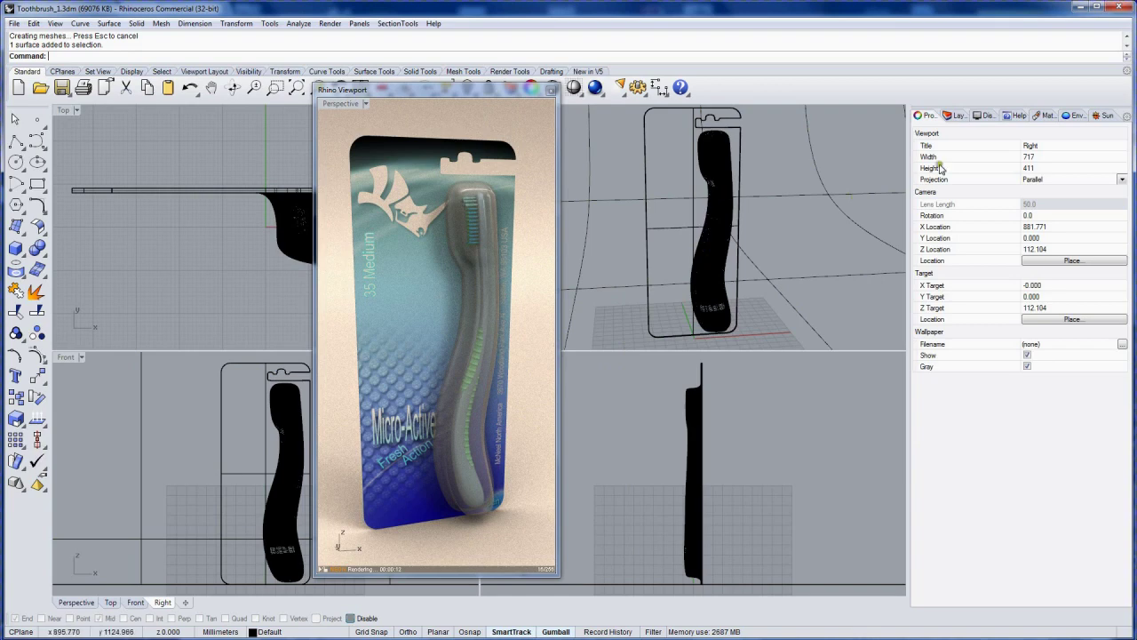
Assign the checkered clear material to the toothbrush and set its transparency to 100%
click(1048, 116)
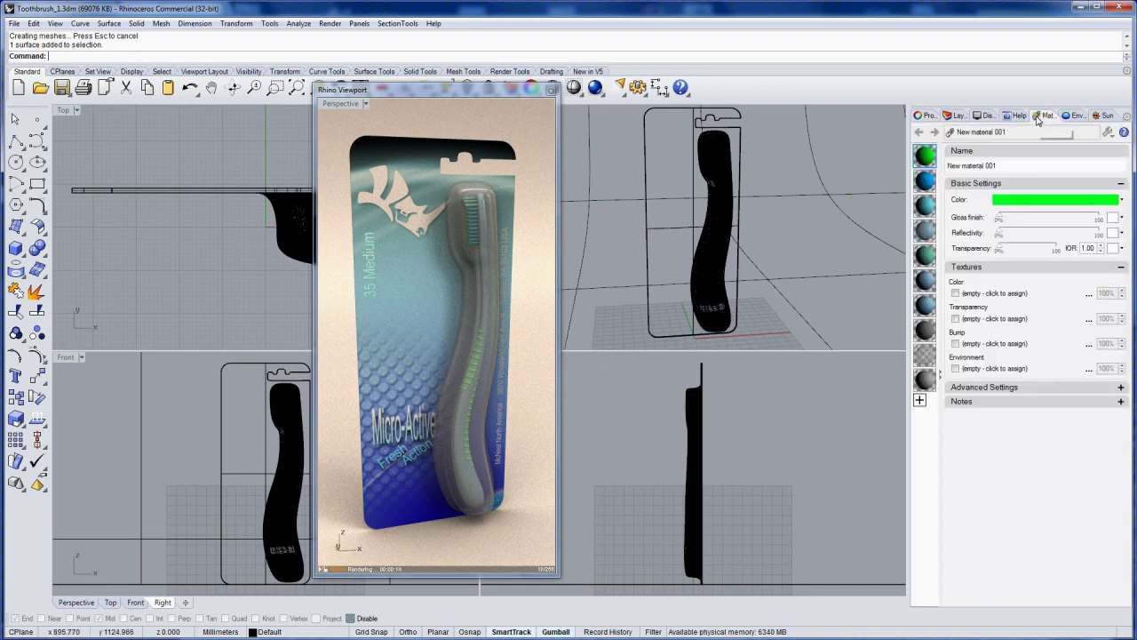
click(684, 396)
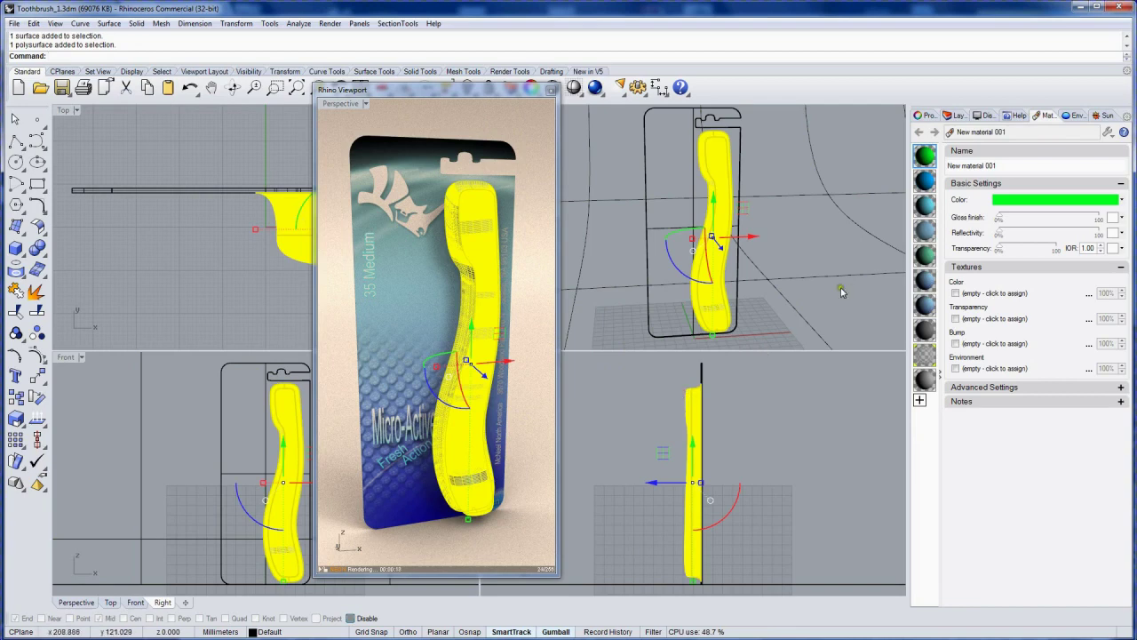
click(925, 357)
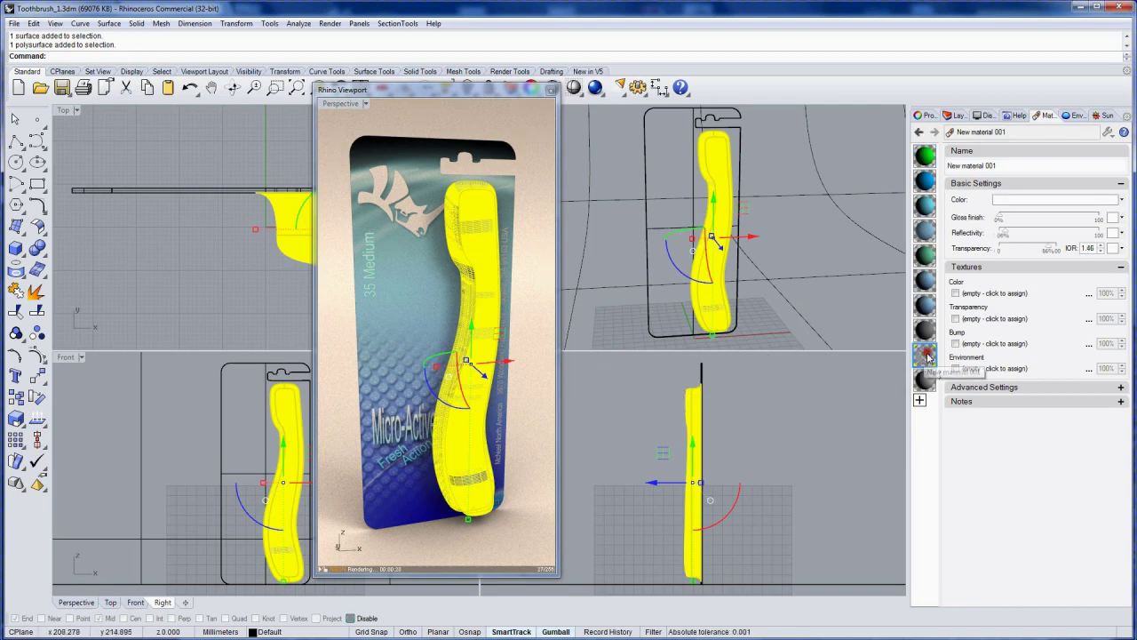
click(824, 398)
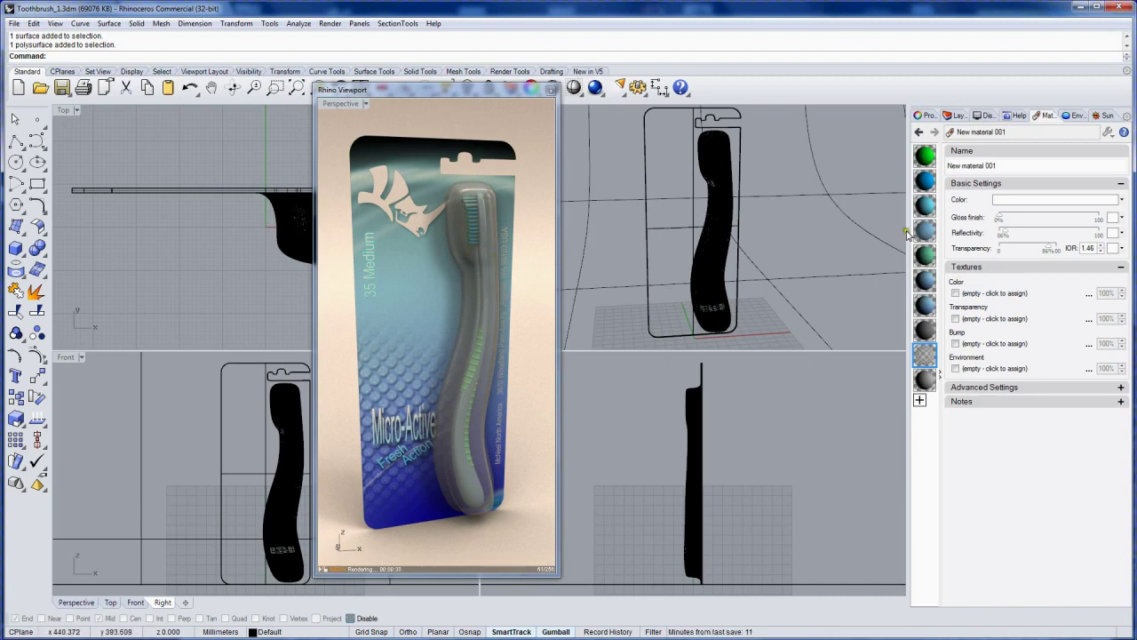
drag(1053, 250, 1073, 252)
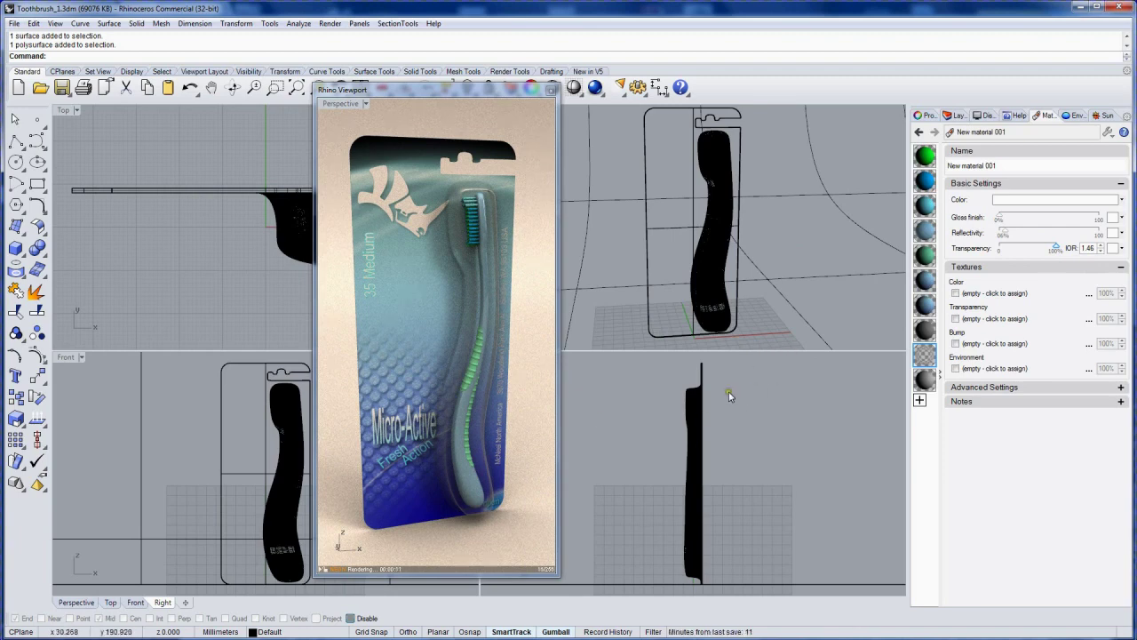
Set New material 004's transparency to about 79%
click(926, 232)
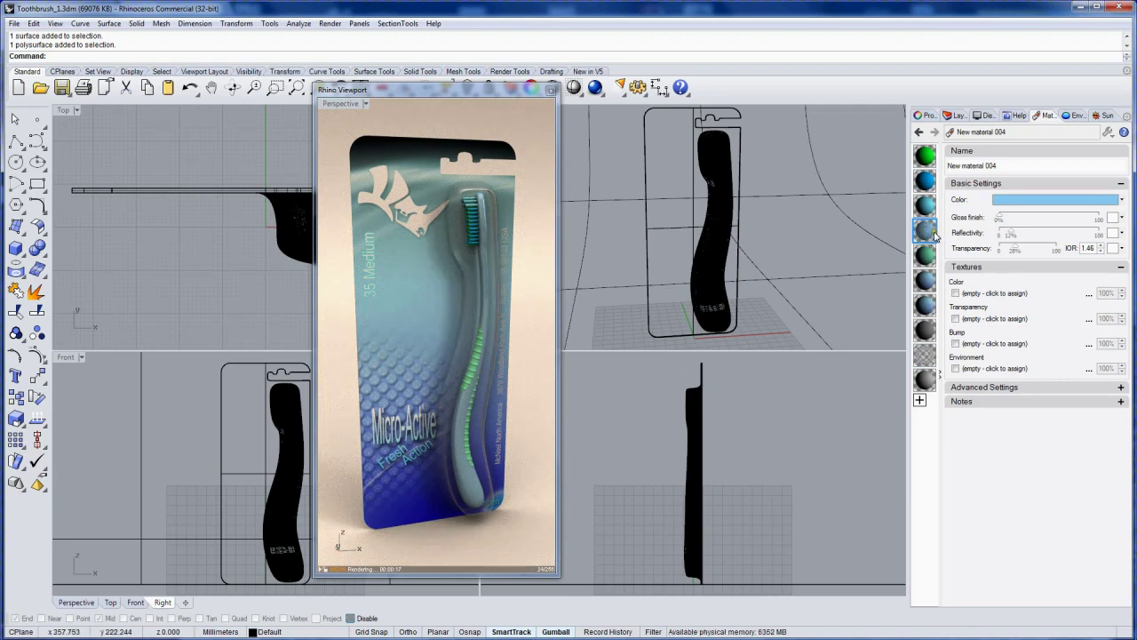
drag(1018, 249, 1041, 255)
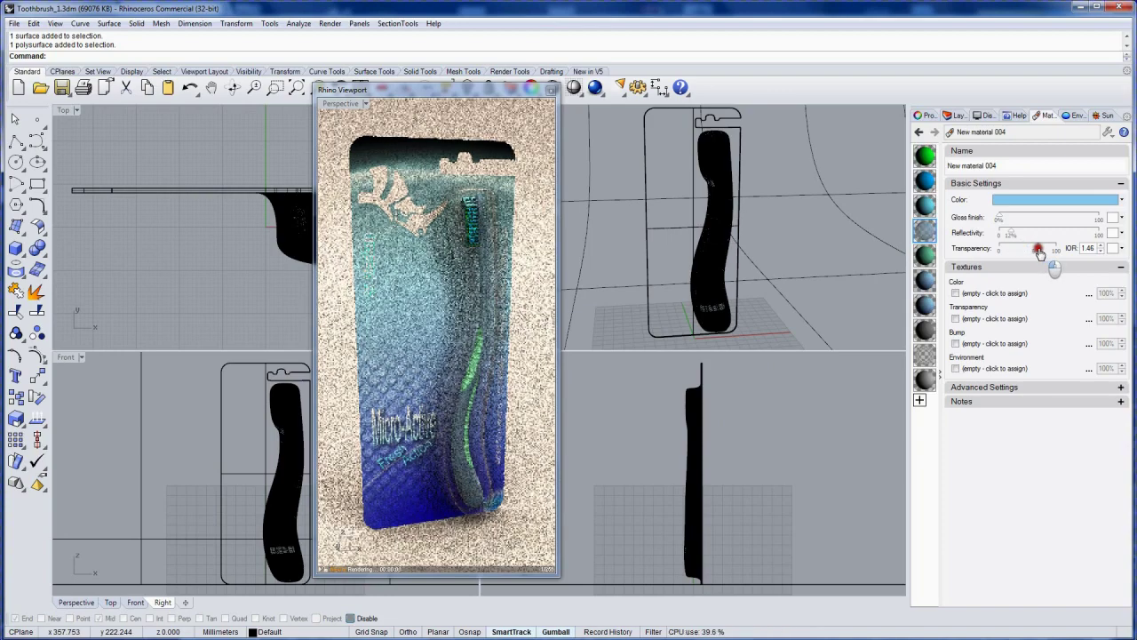
drag(1041, 255, 1045, 249)
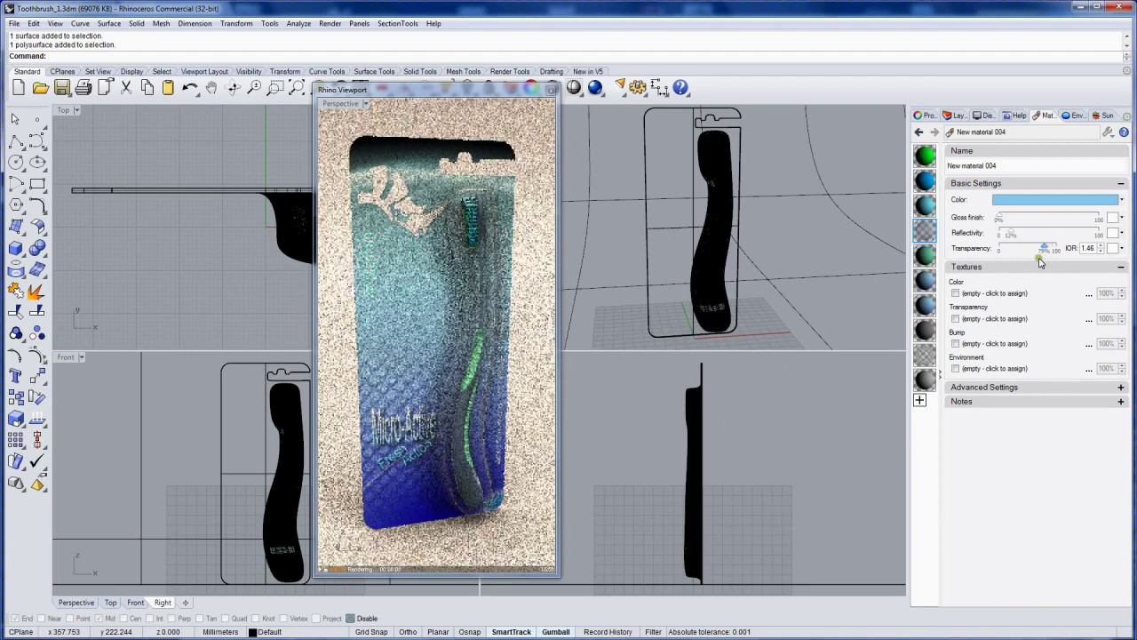
click(829, 423)
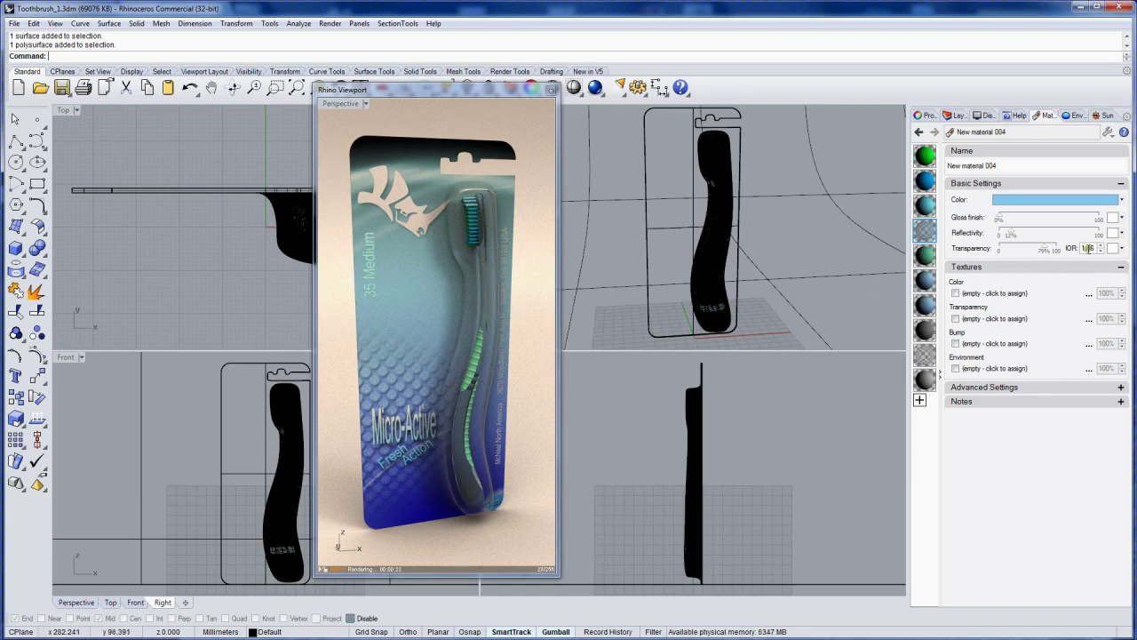
Change New material 004's colour to a deeper, saturated blue
click(1037, 202)
drag(611, 291, 574, 276)
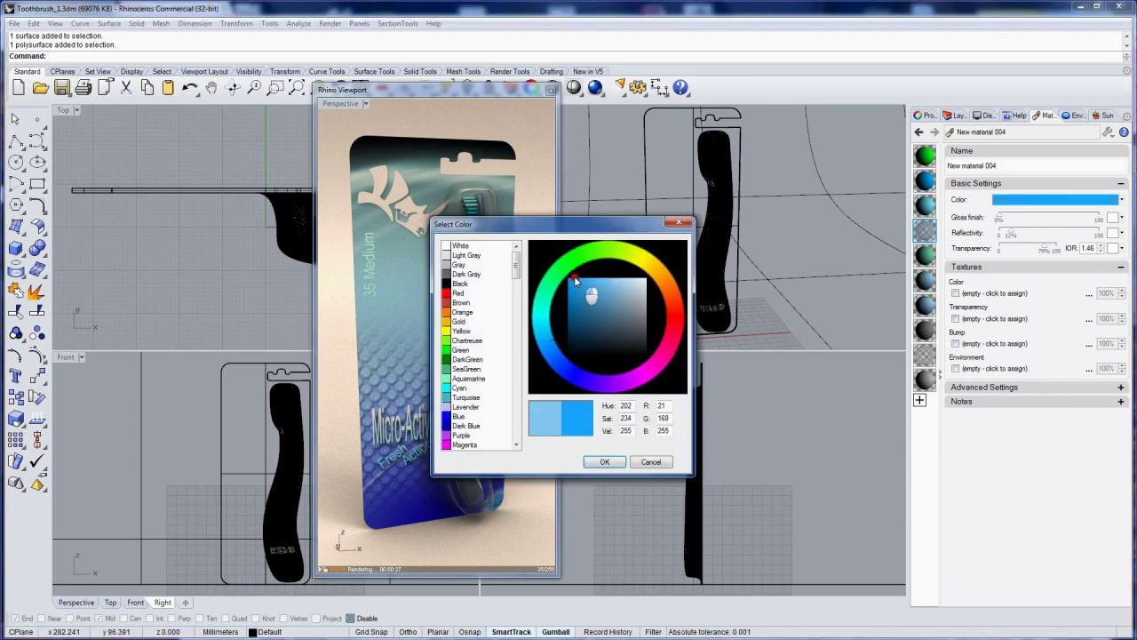
drag(568, 223, 730, 191)
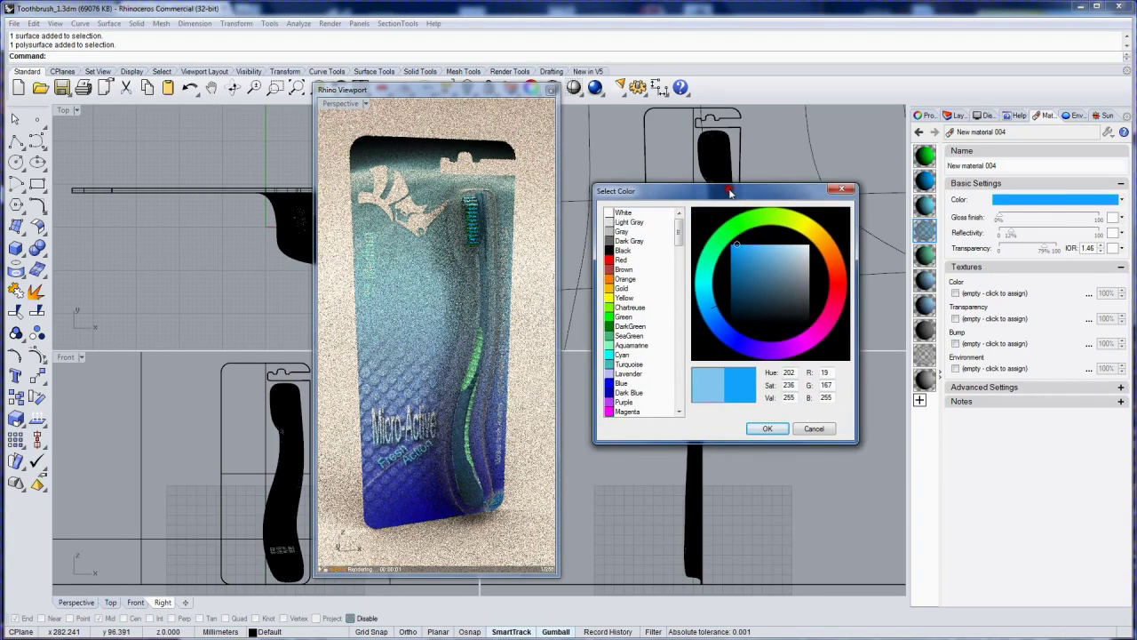
drag(720, 307, 742, 311)
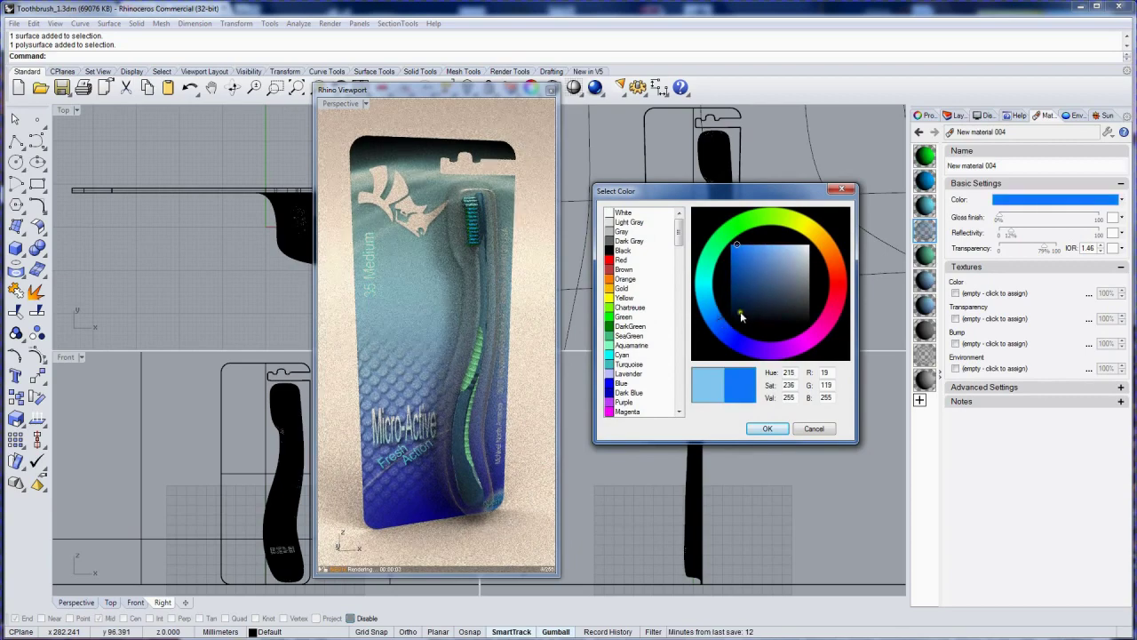
click(768, 428)
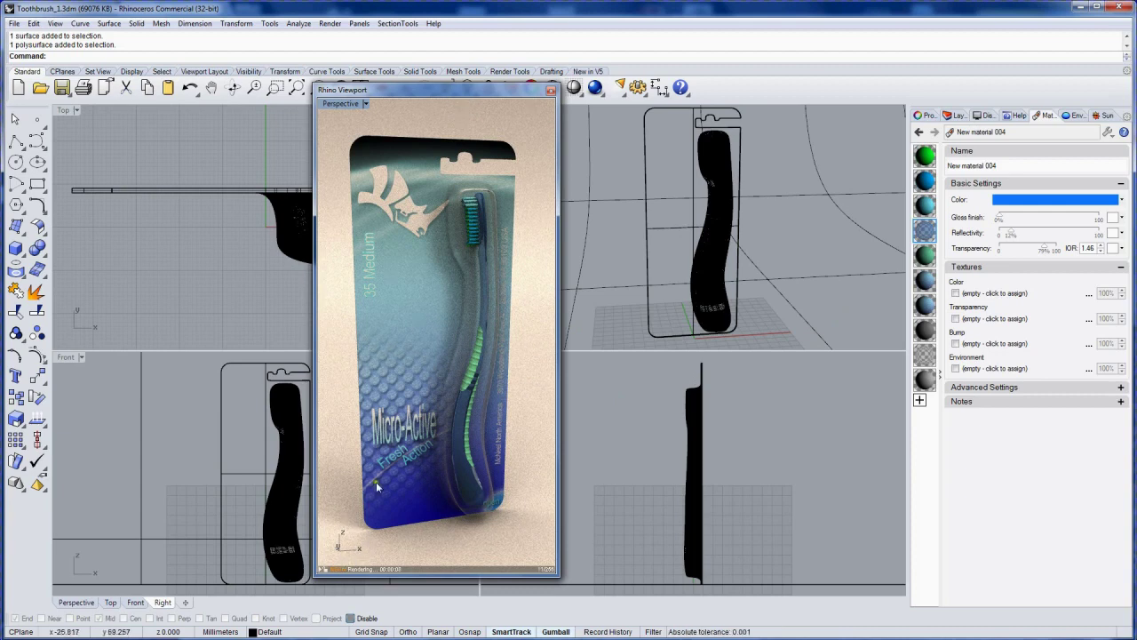
Set the Grid command's ShowWorldAxes option to No to hide the world axes
drag(400, 94, 398, 95)
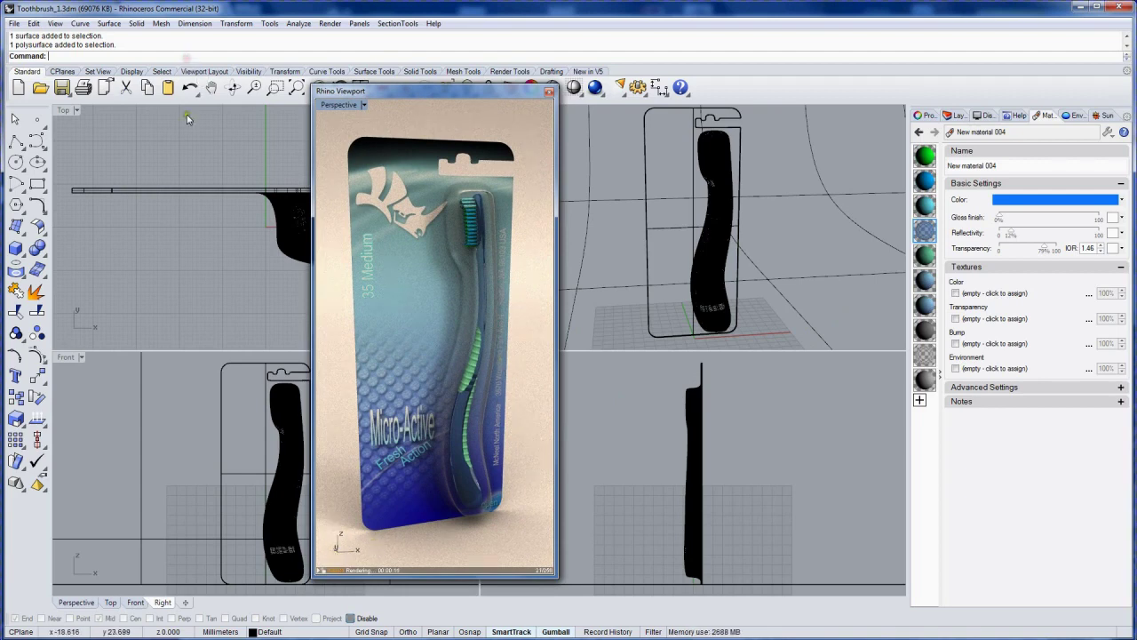
text(Gi)
key(Return)
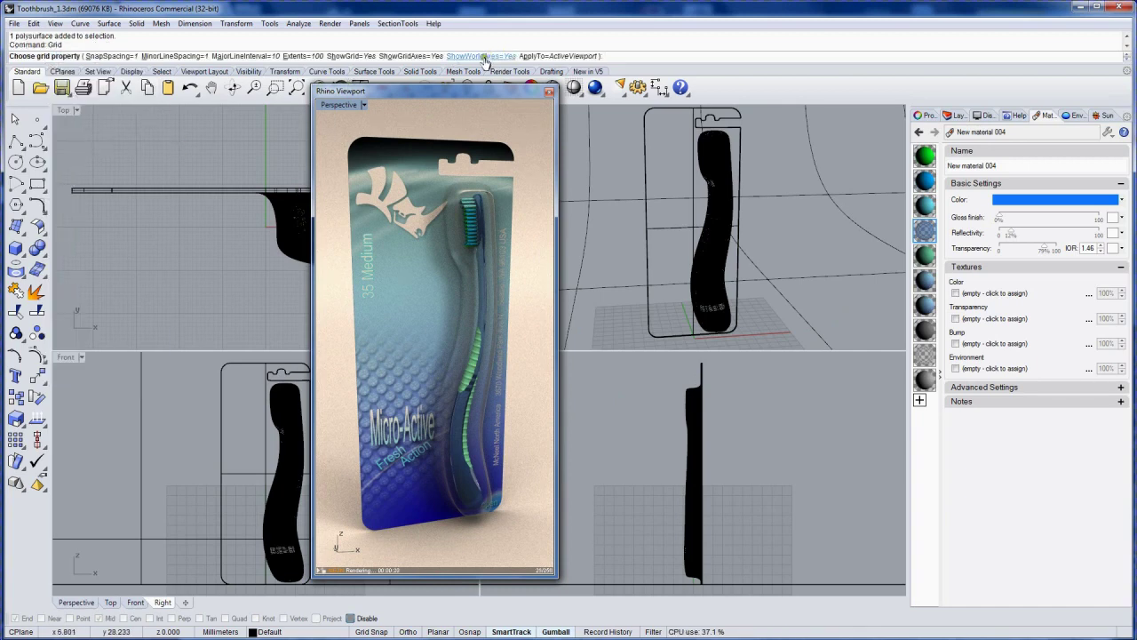
click(487, 56)
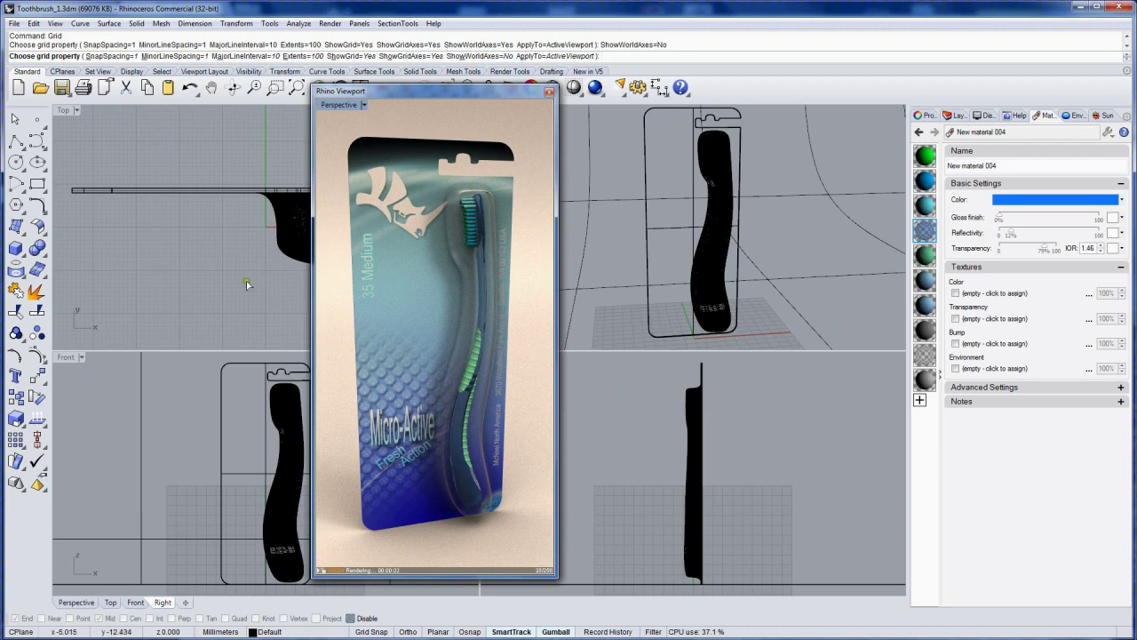
key(Return)
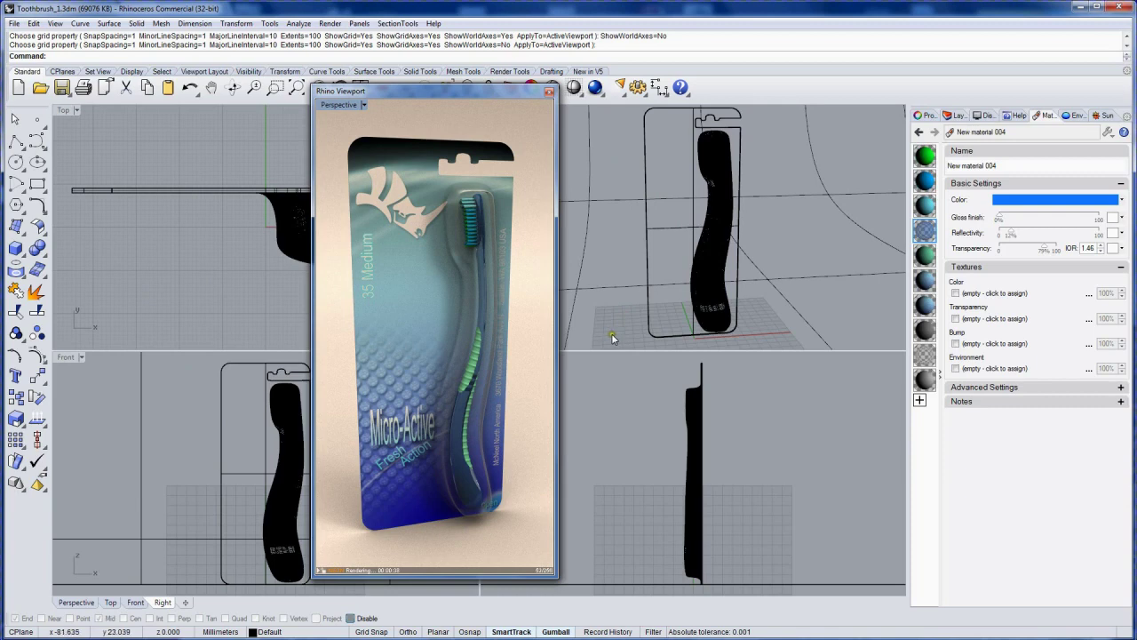
Lower the HDR environment's Output Adjustment saturation to 1
click(1072, 115)
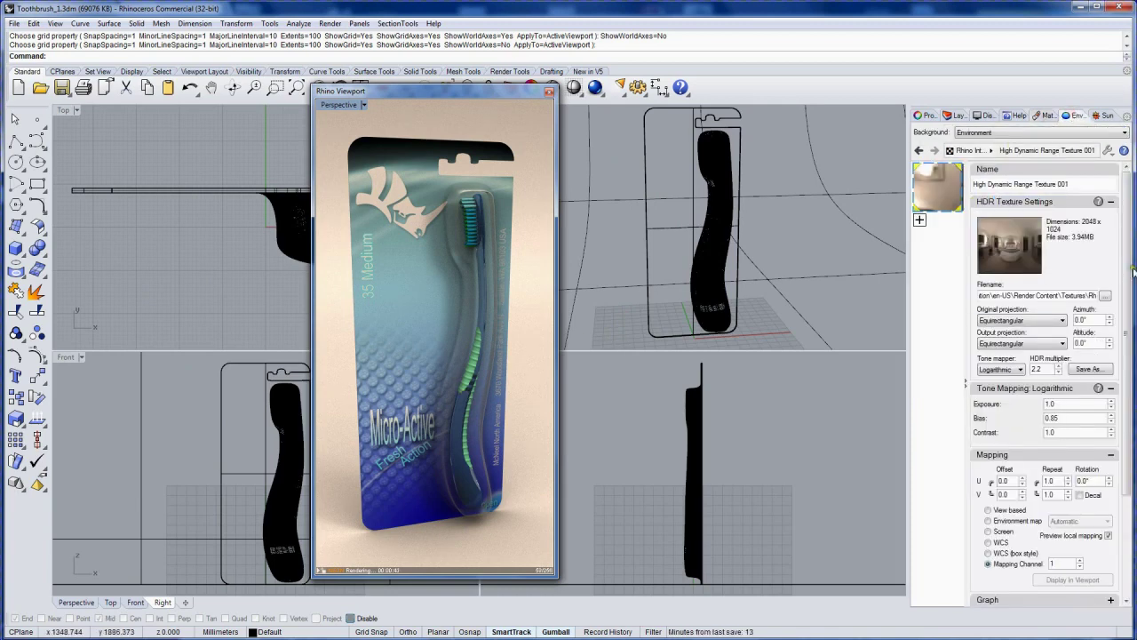
drag(1134, 271, 1122, 380)
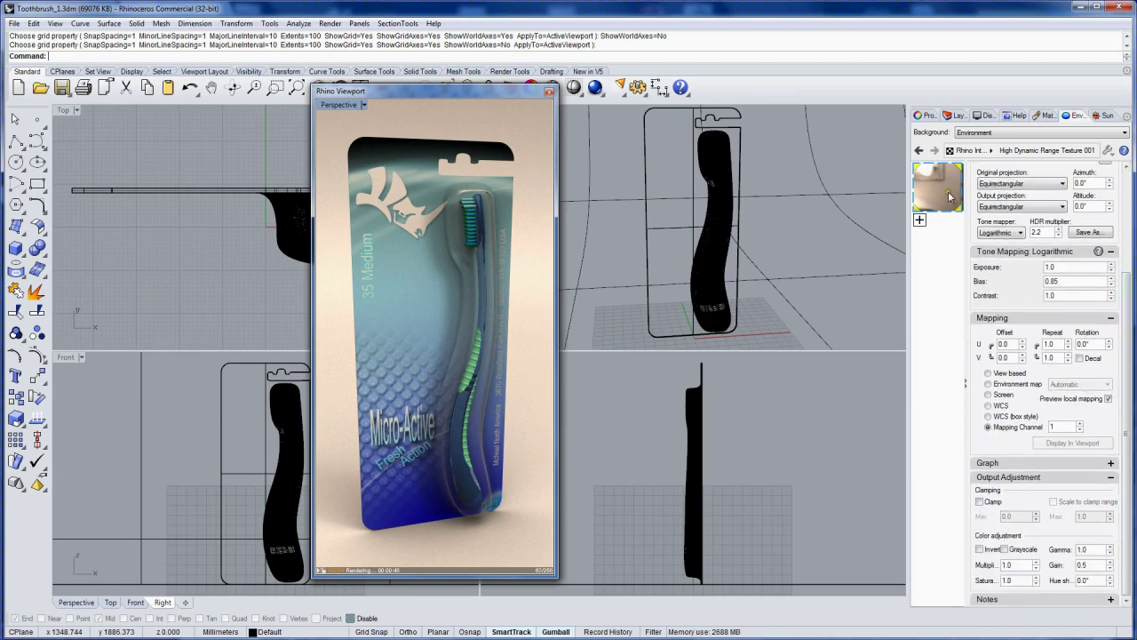
click(1011, 580)
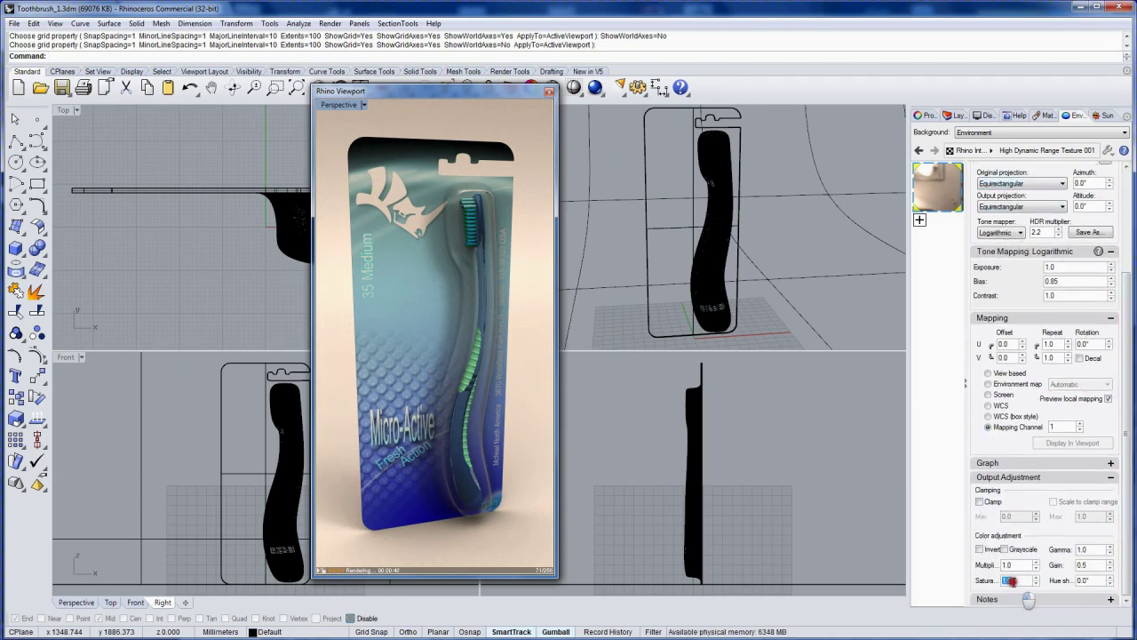
text(1)
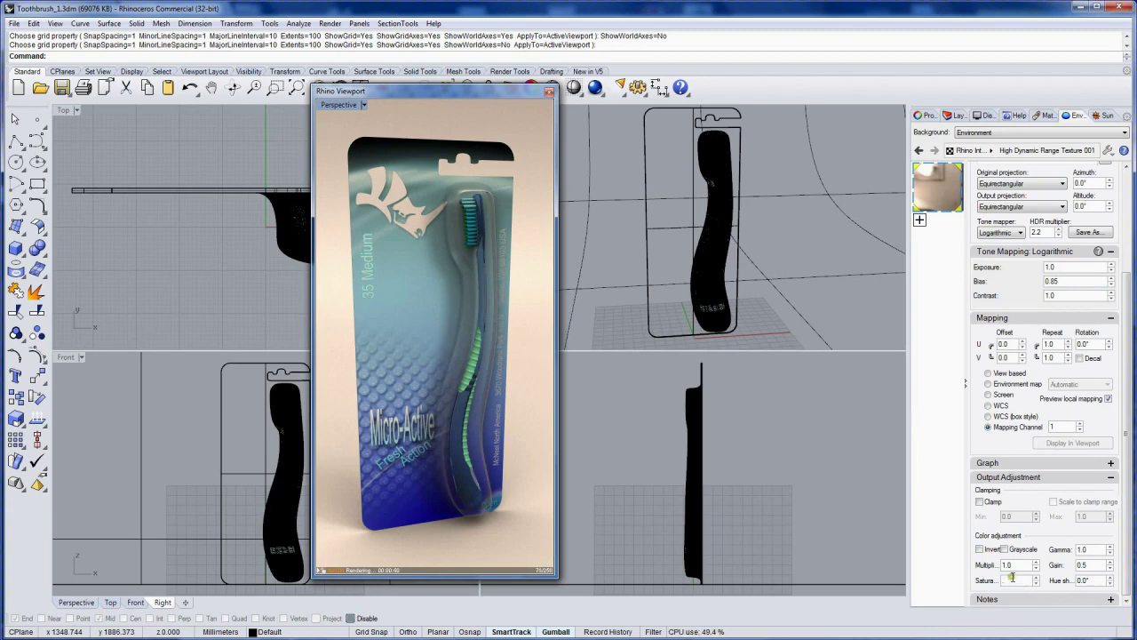
key(Return)
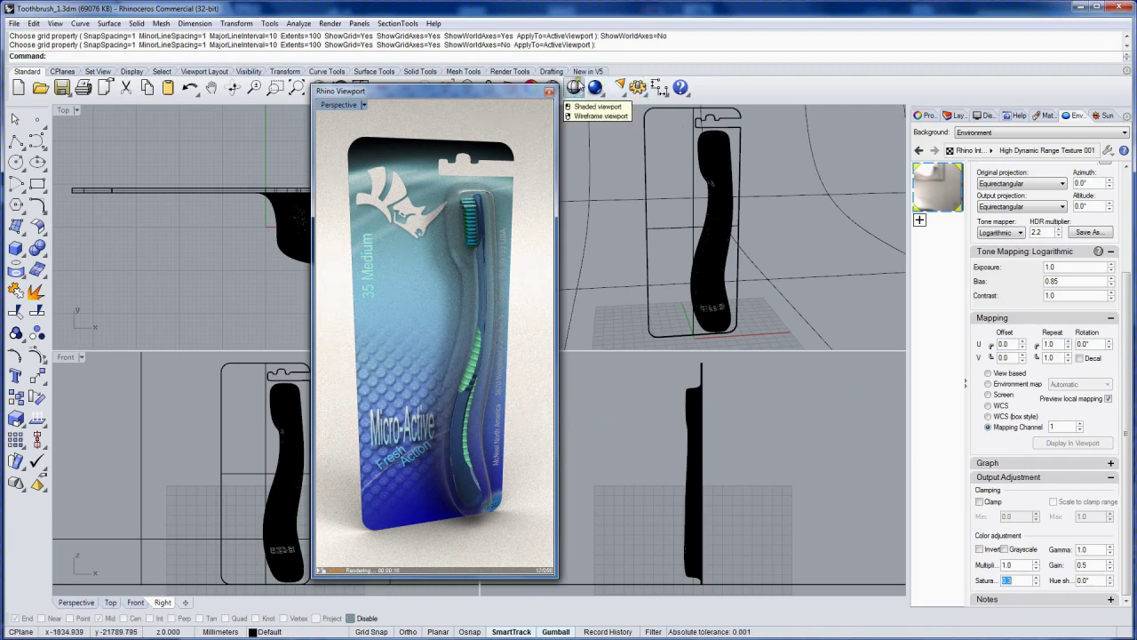
Show Render Tools and move the render window right to reveal the Top and Perspective viewports
click(508, 72)
drag(500, 89, 738, 118)
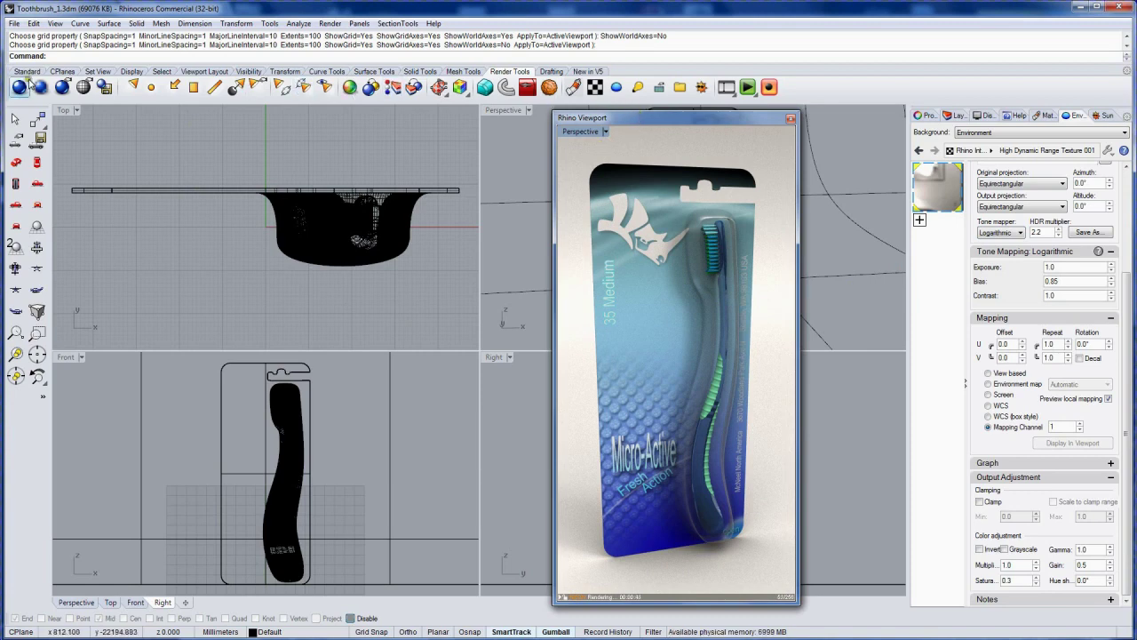
Show the Display tools and start capturing the viewport to an image file
click(131, 71)
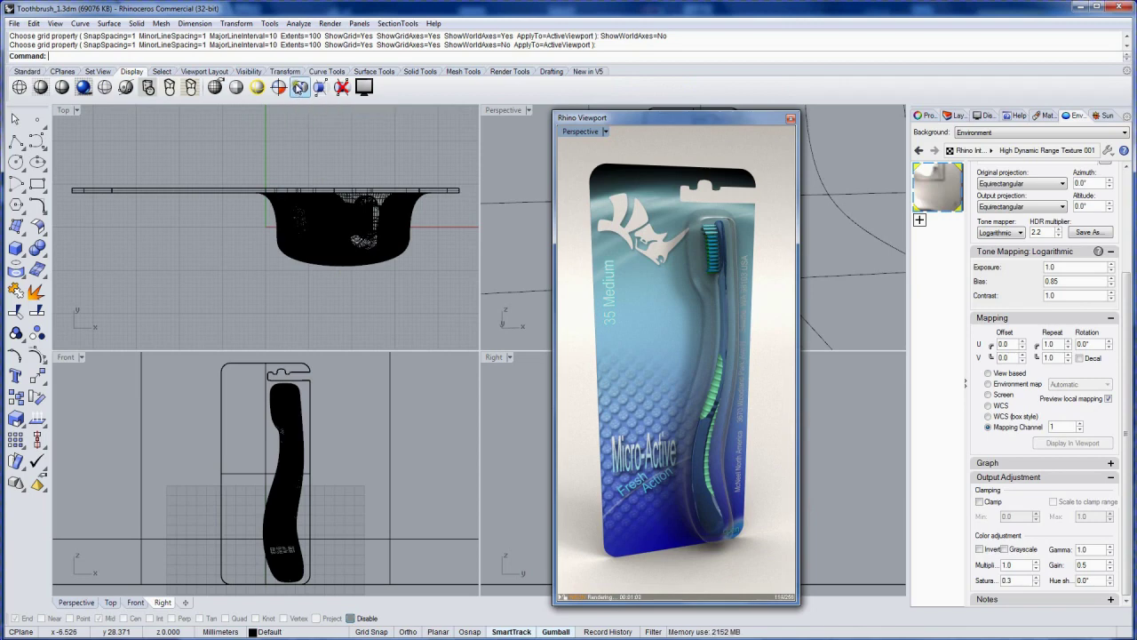
click(298, 87)
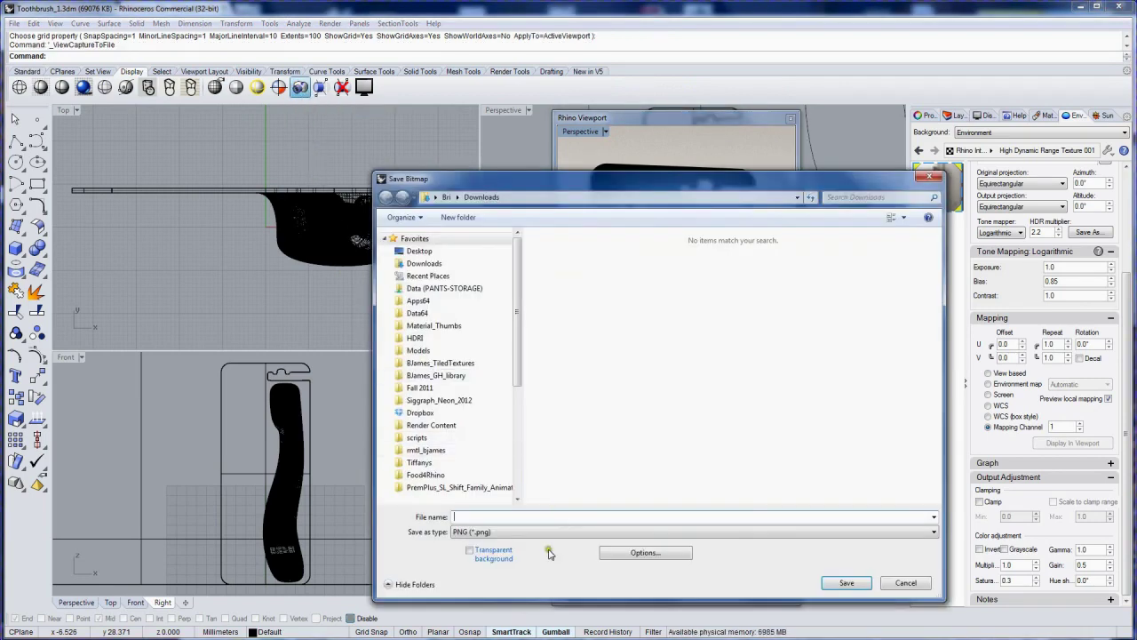
Save the viewport capture as a PNG named 'Toothbrush' in Downloads
click(556, 532)
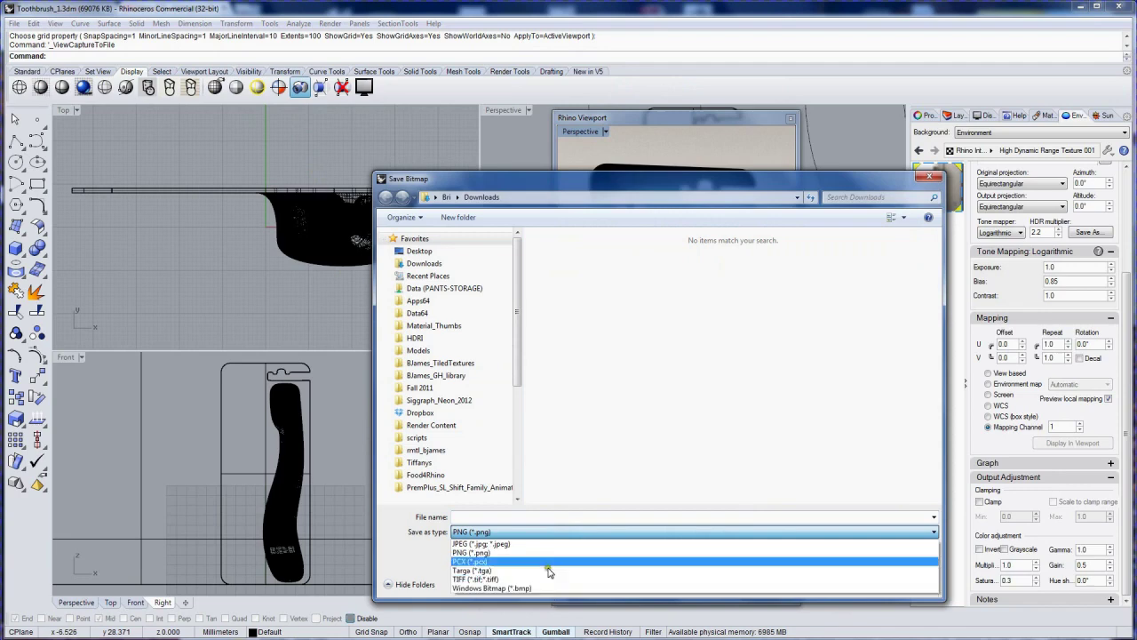
click(545, 553)
click(513, 517)
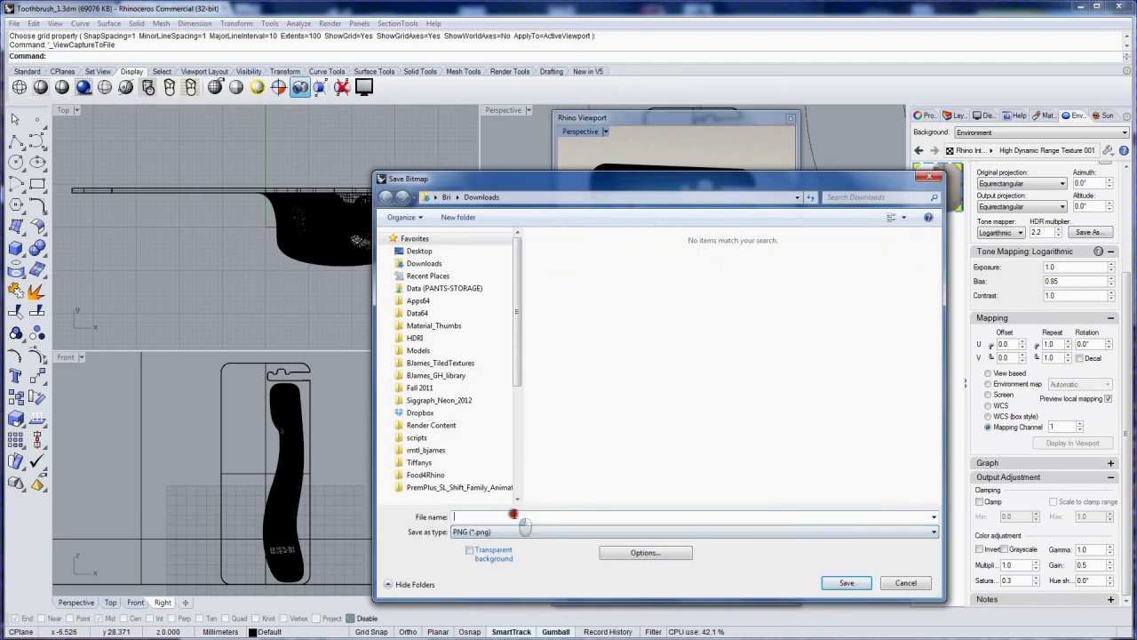
text(Toothbrush)
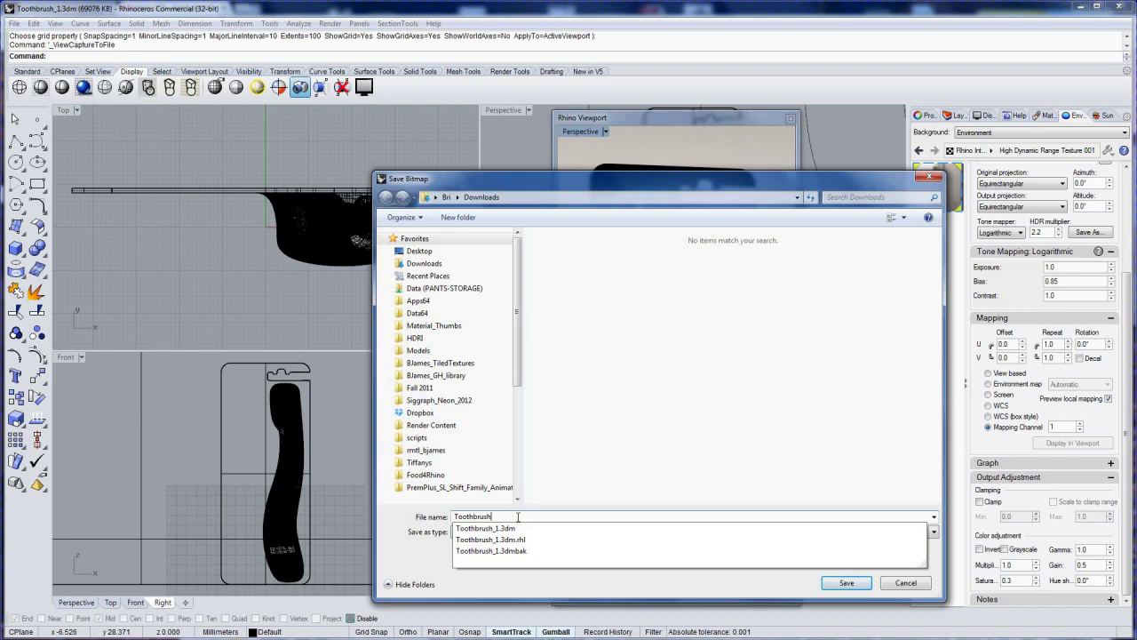
key(Return)
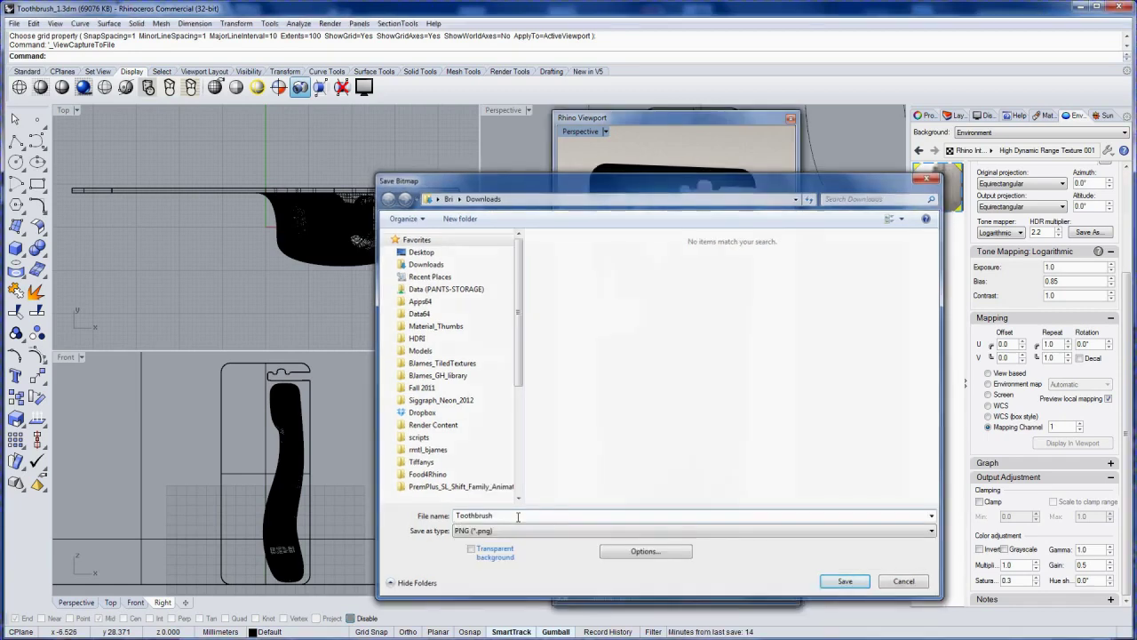
key(Return)
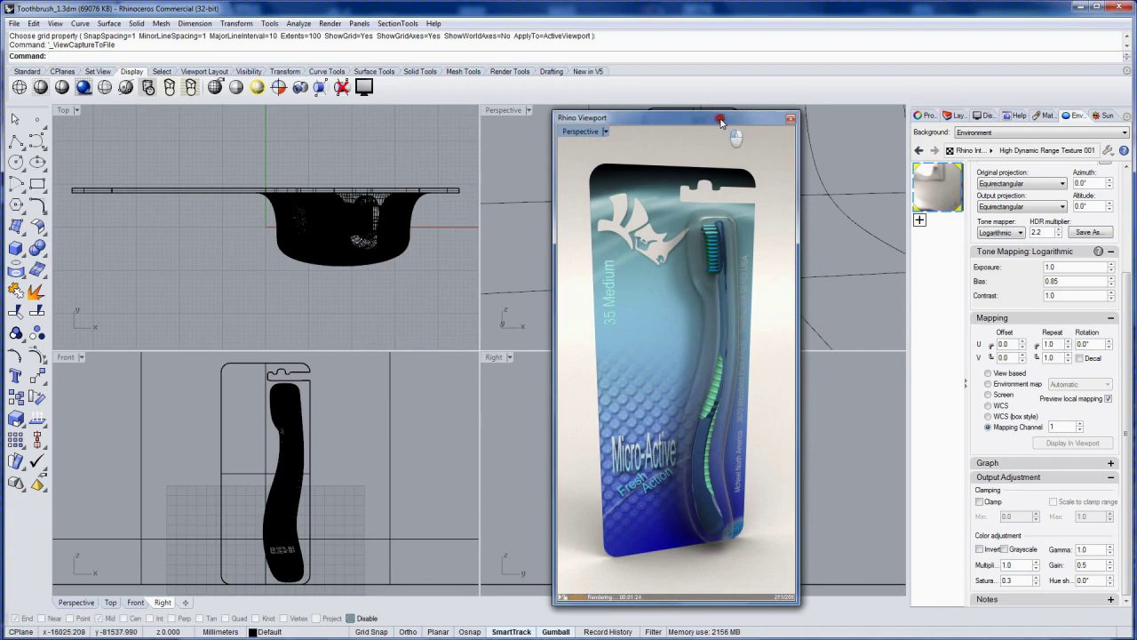
Move the finished render window toward the screen centre and make the Top viewport active
drag(718, 117, 571, 89)
click(345, 181)
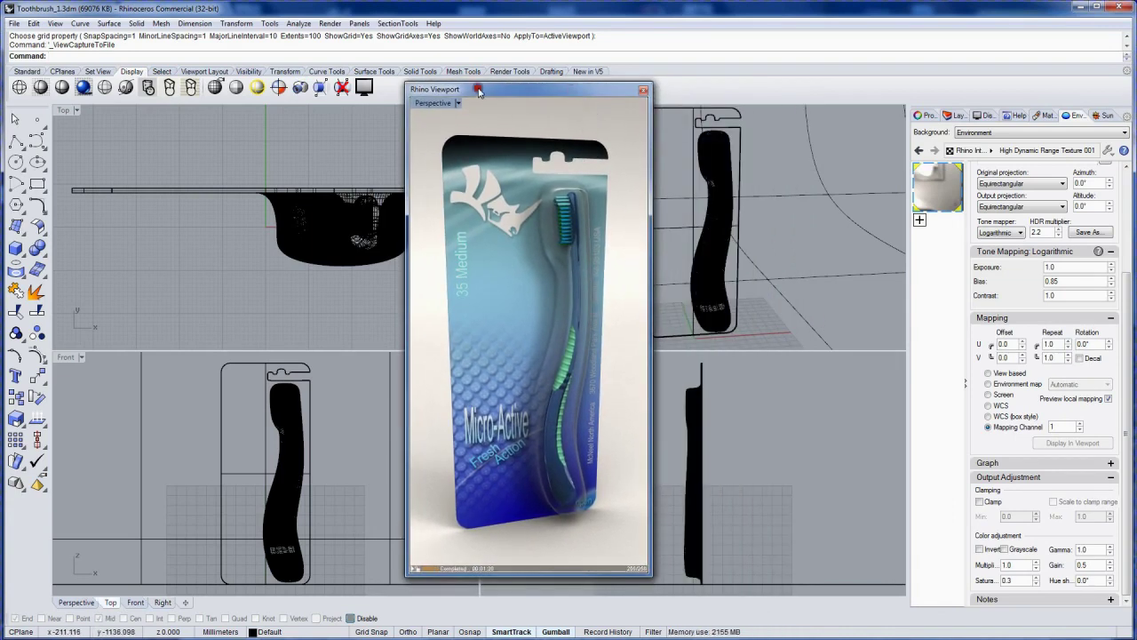